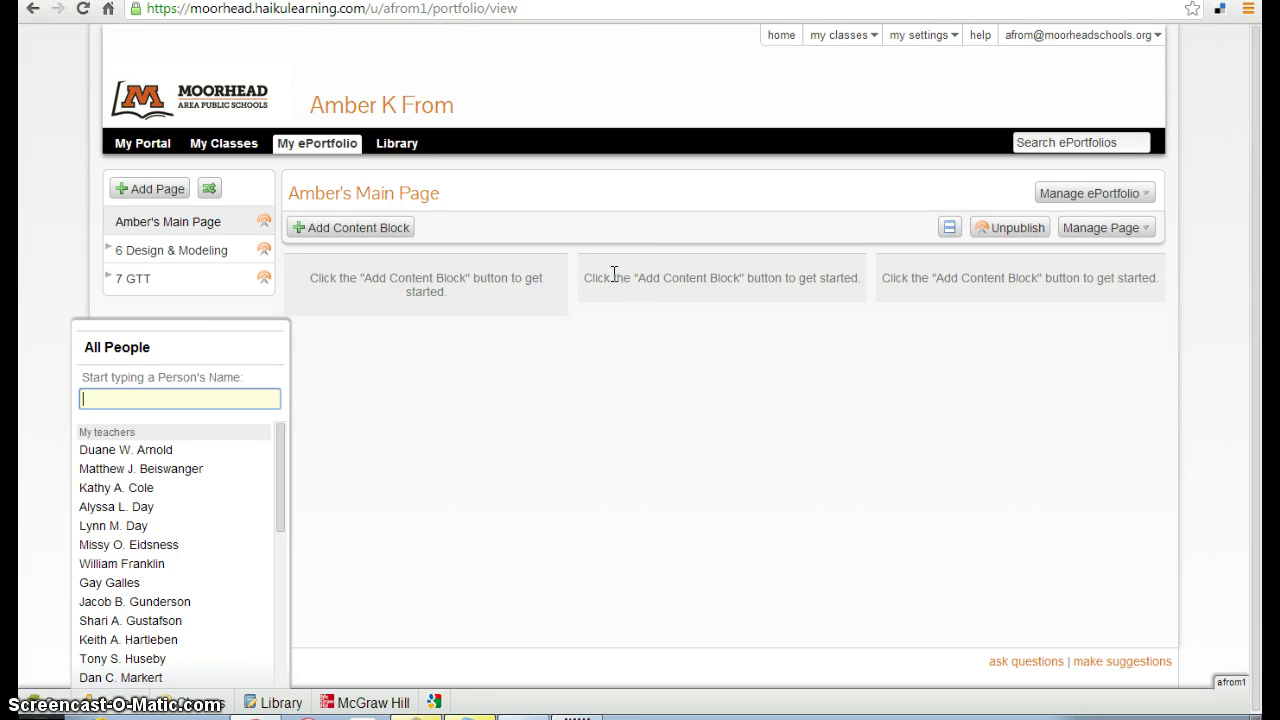
Step: Dismiss the people roster popup and open the 7 GTT page from My ePortfolio
{"action": "left_click", "coordinate": [335, 510]}
{"action": "left_click", "coordinate": [337, 303]}
{"action": "left_click", "coordinate": [305, 187]}
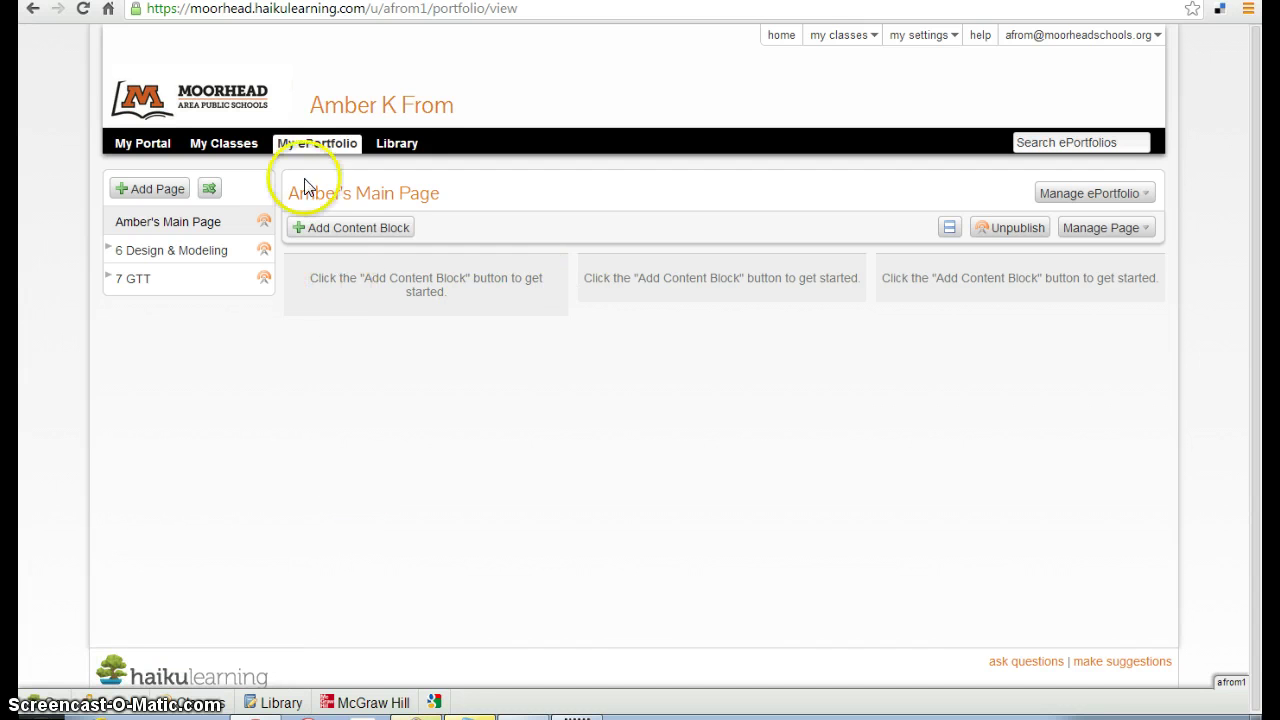
{"action": "left_click", "coordinate": [309, 147]}
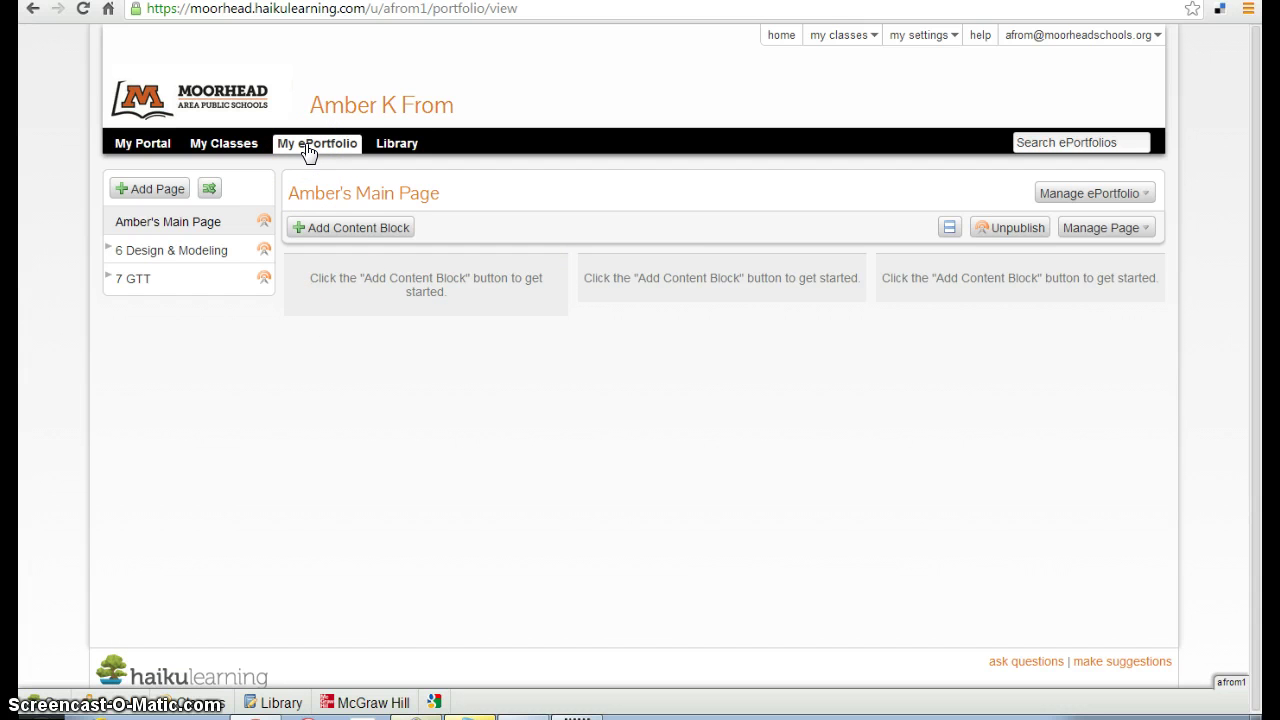
{"action": "left_click", "coordinate": [309, 148]}
{"action": "left_click", "coordinate": [312, 158]}
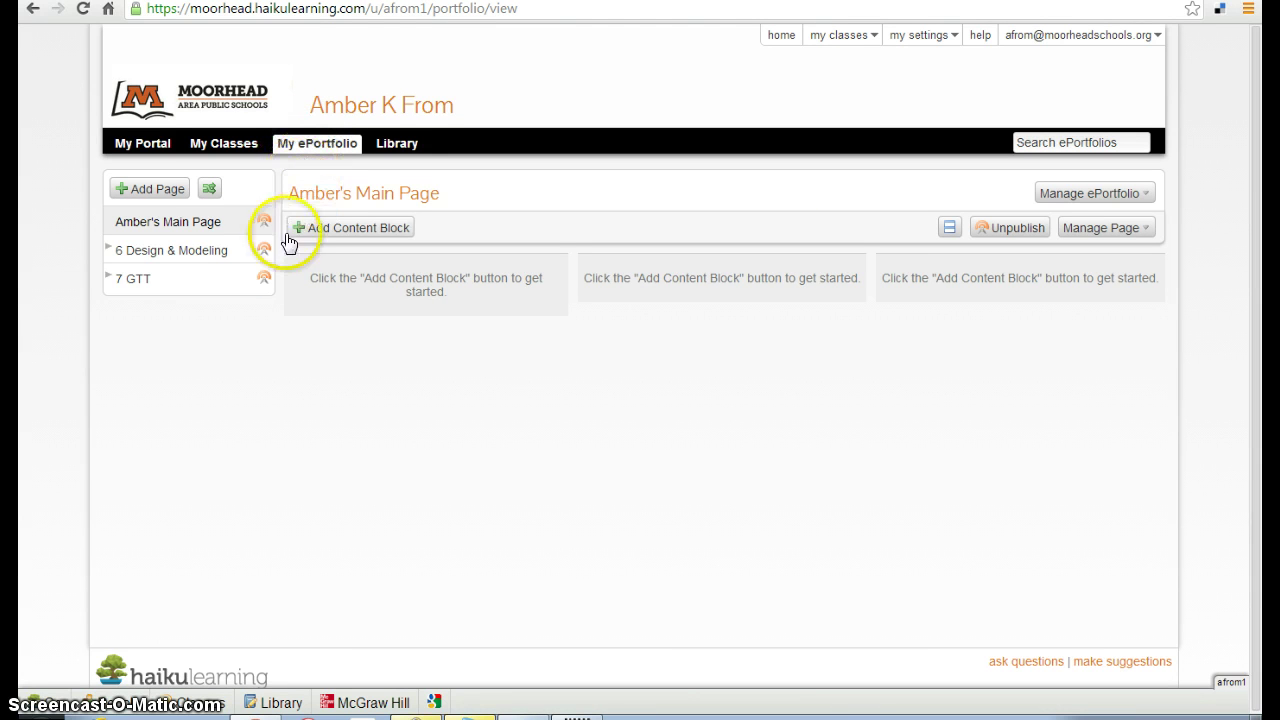
{"action": "left_click", "coordinate": [130, 287]}
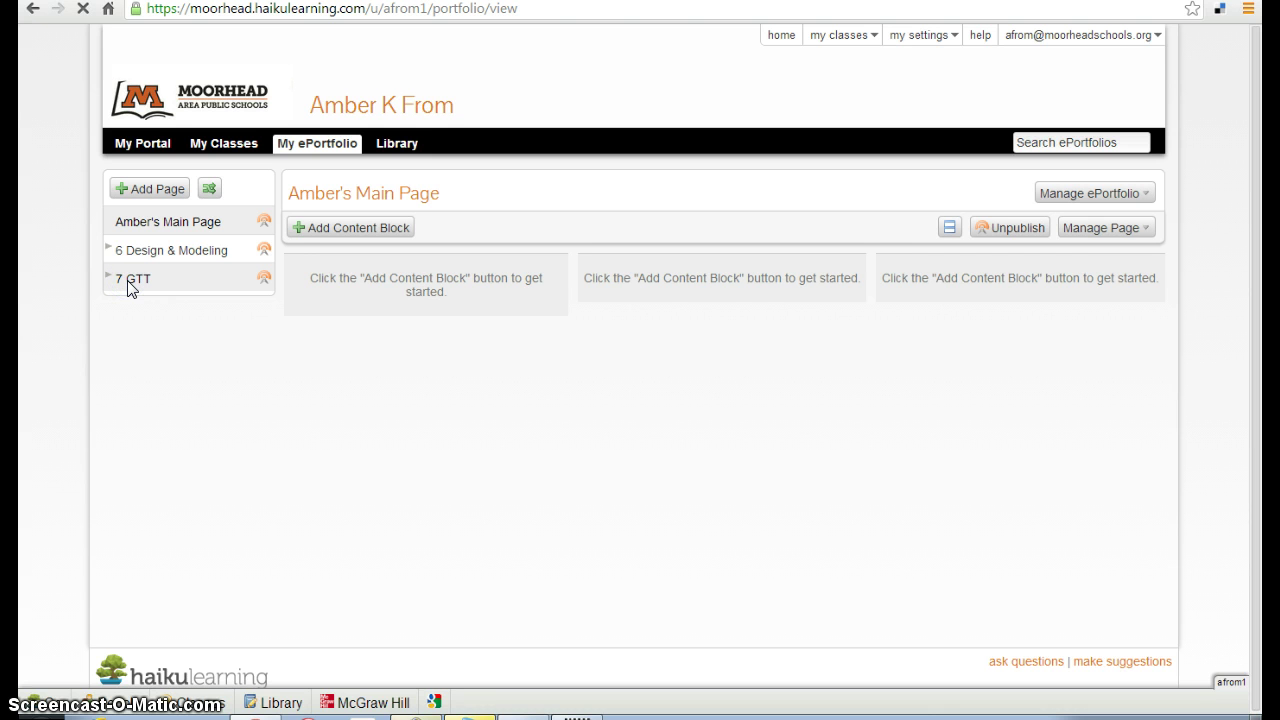
Step: Add a new content block to the 7 GTT page and pick the Images block type
{"action": "left_click", "coordinate": [675, 307]}
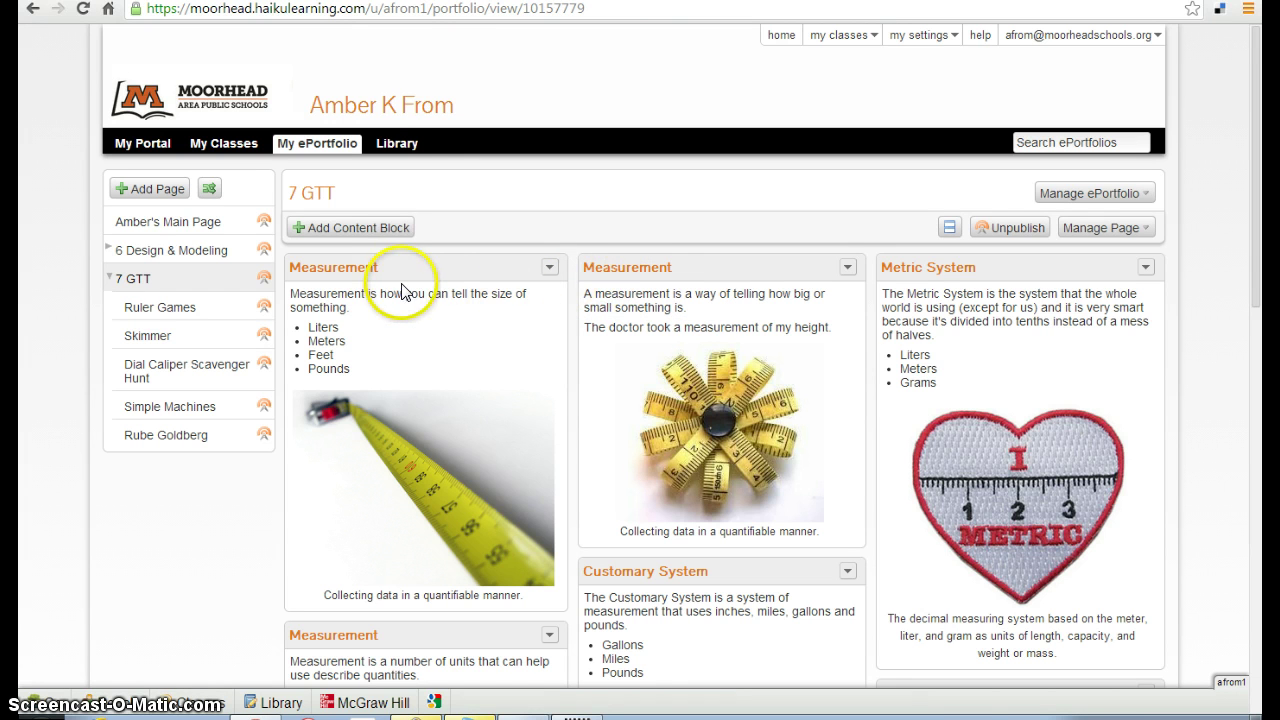
{"action": "left_click", "coordinate": [380, 228]}
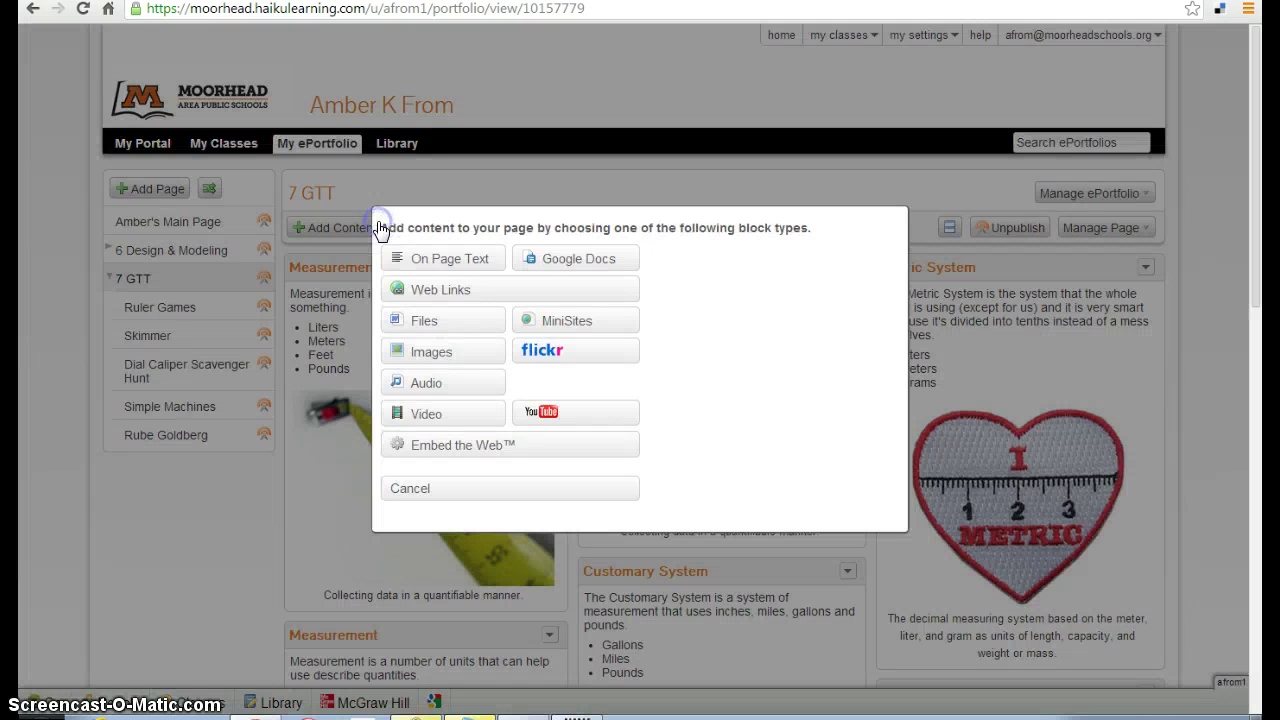
Step: Title the image block 'Numerator', show all images on the page, and continue to upload
{"action": "left_click", "coordinate": [477, 357]}
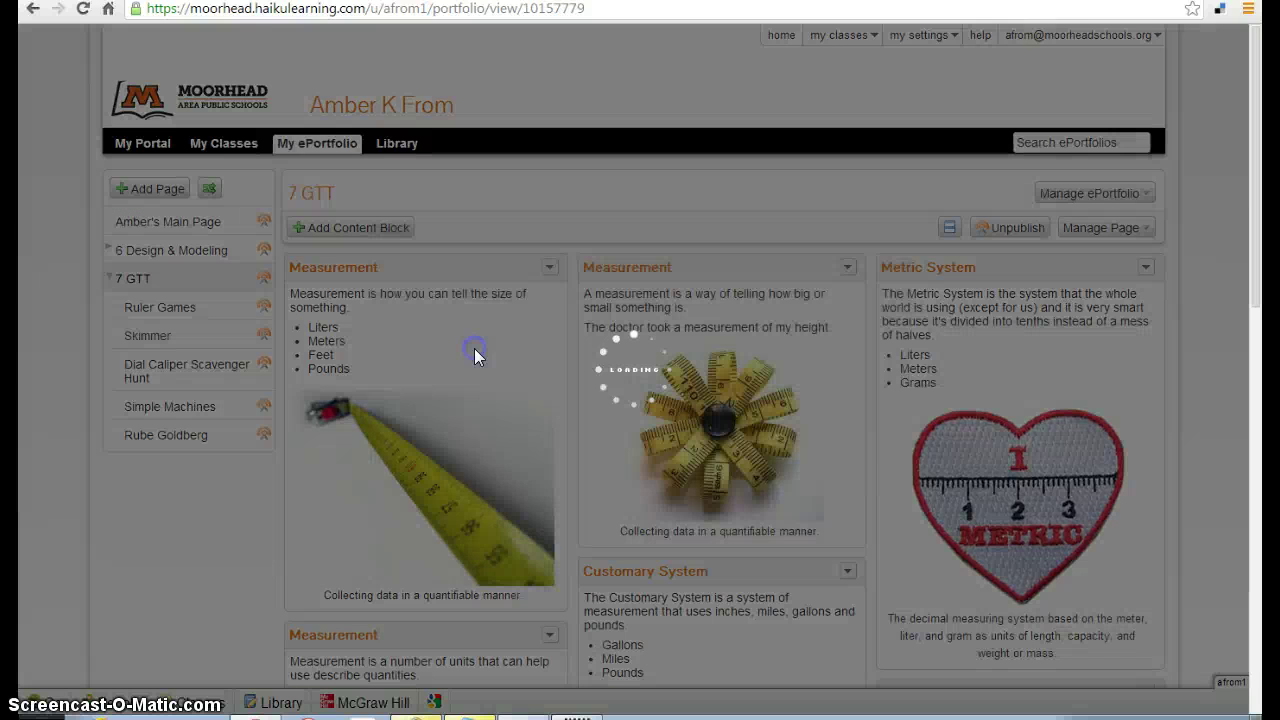
{"action": "left_click", "coordinate": [494, 240]}
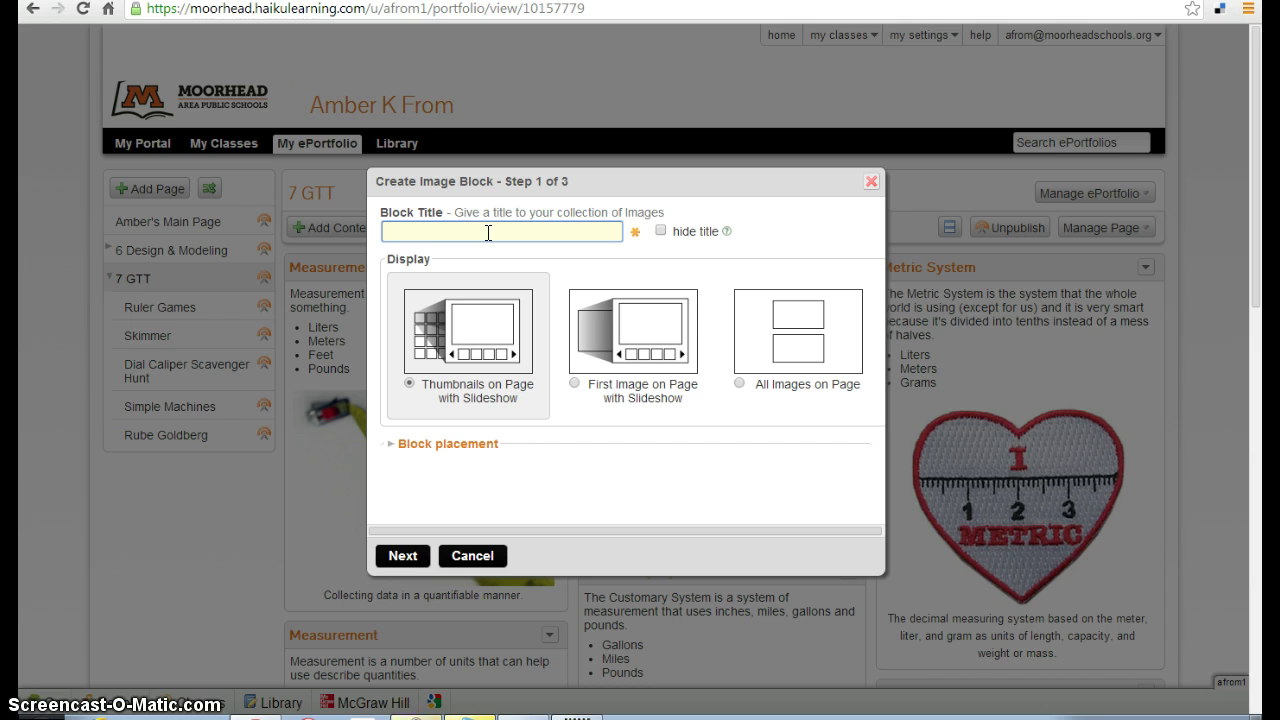
{"action": "left_click", "coordinate": [615, 254]}
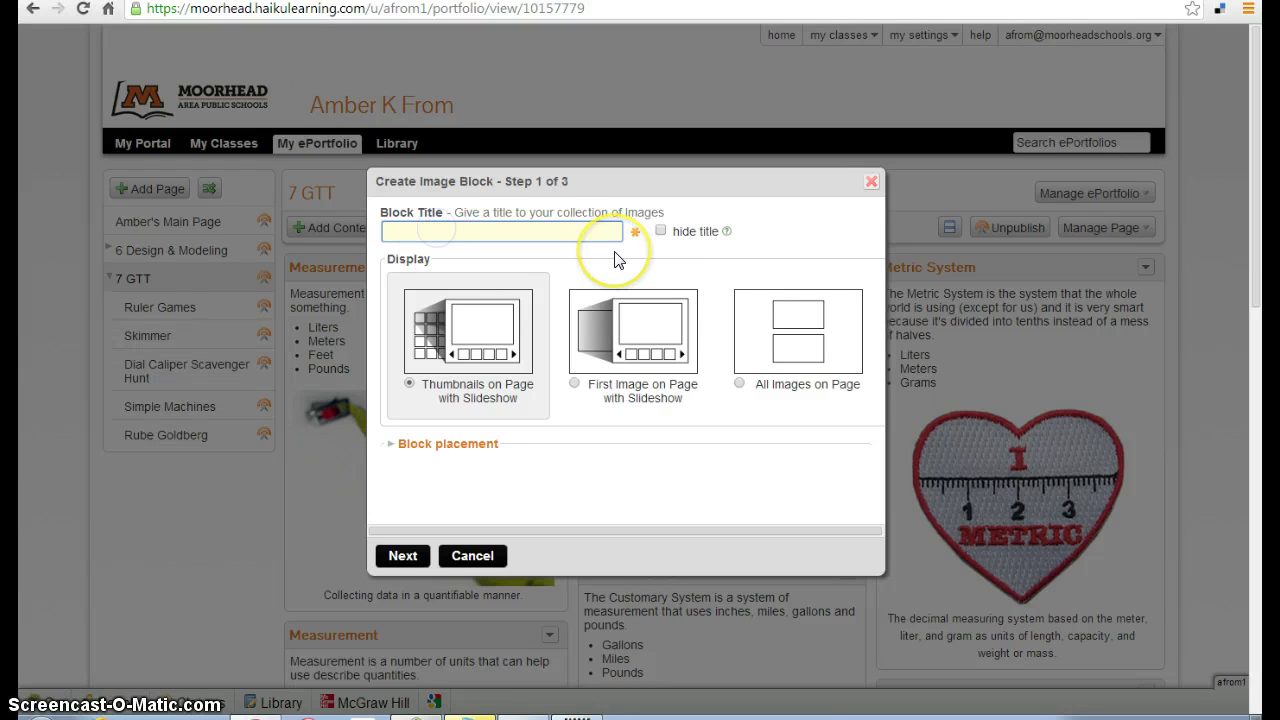
{"action": "type", "text": "Nu"}
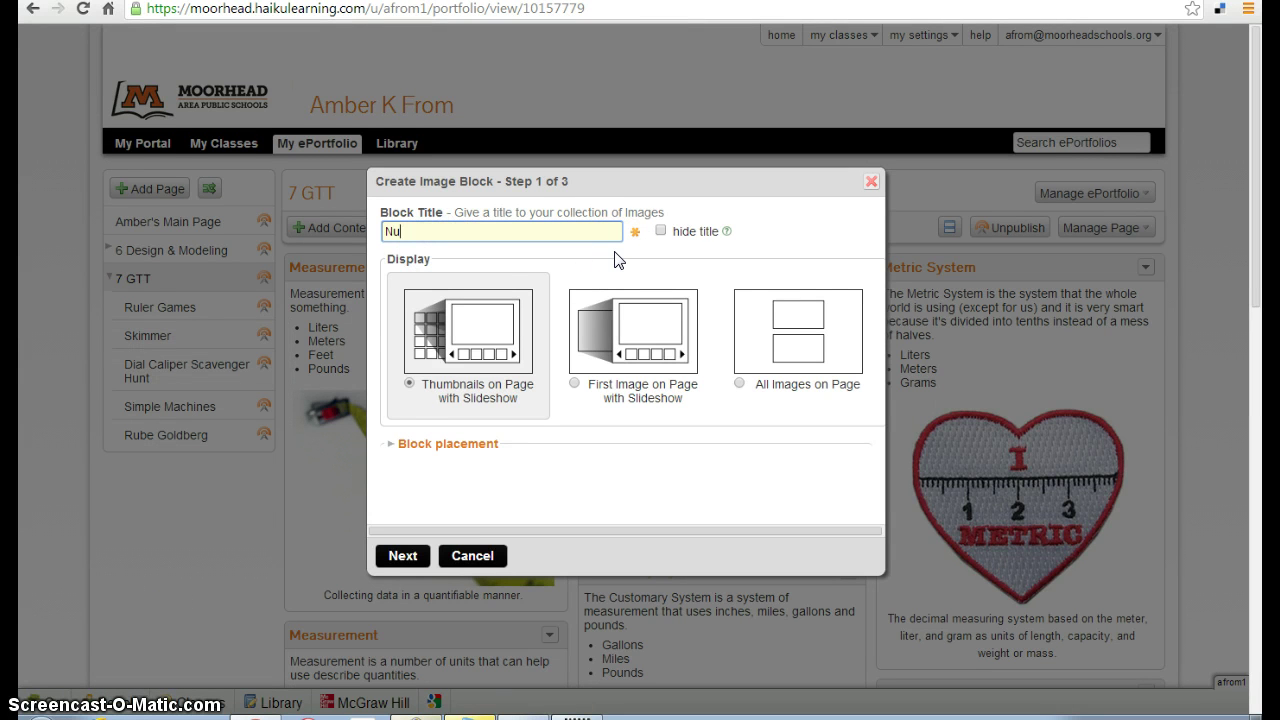
{"action": "type", "text": "merator"}
{"action": "left_click", "coordinate": [487, 240]}
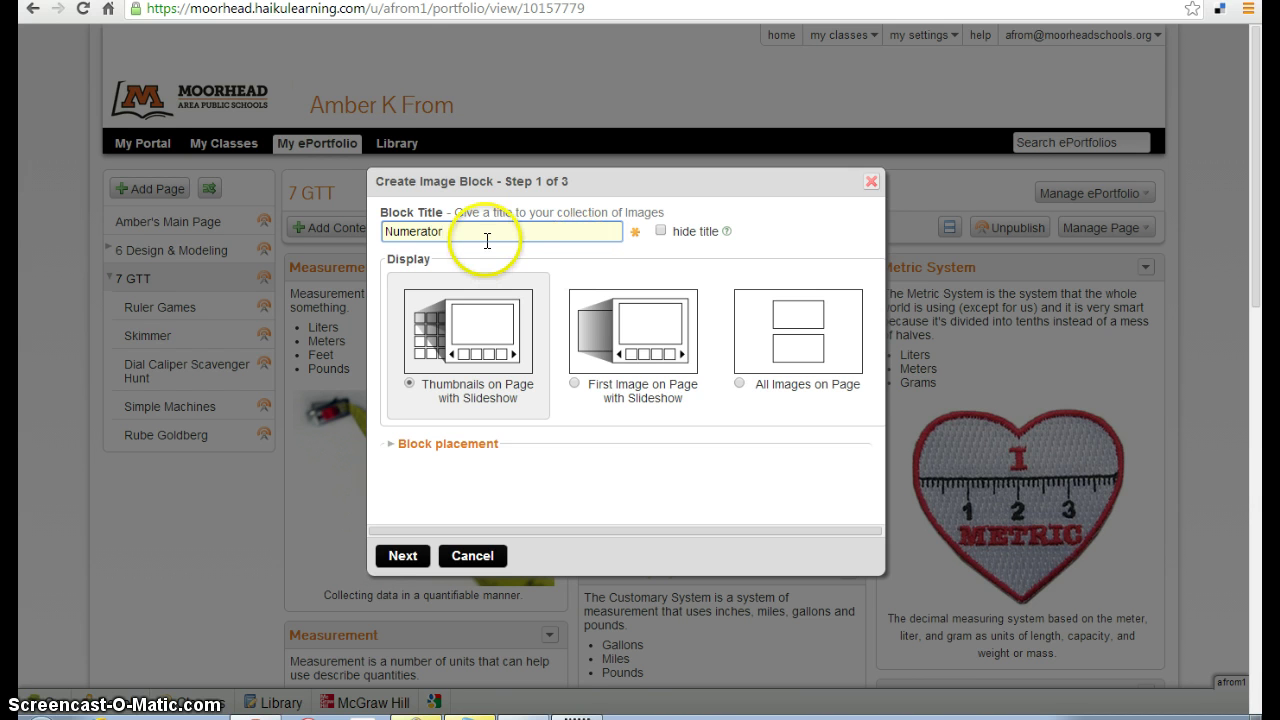
{"action": "left_click", "coordinate": [754, 332]}
{"action": "left_click", "coordinate": [771, 340]}
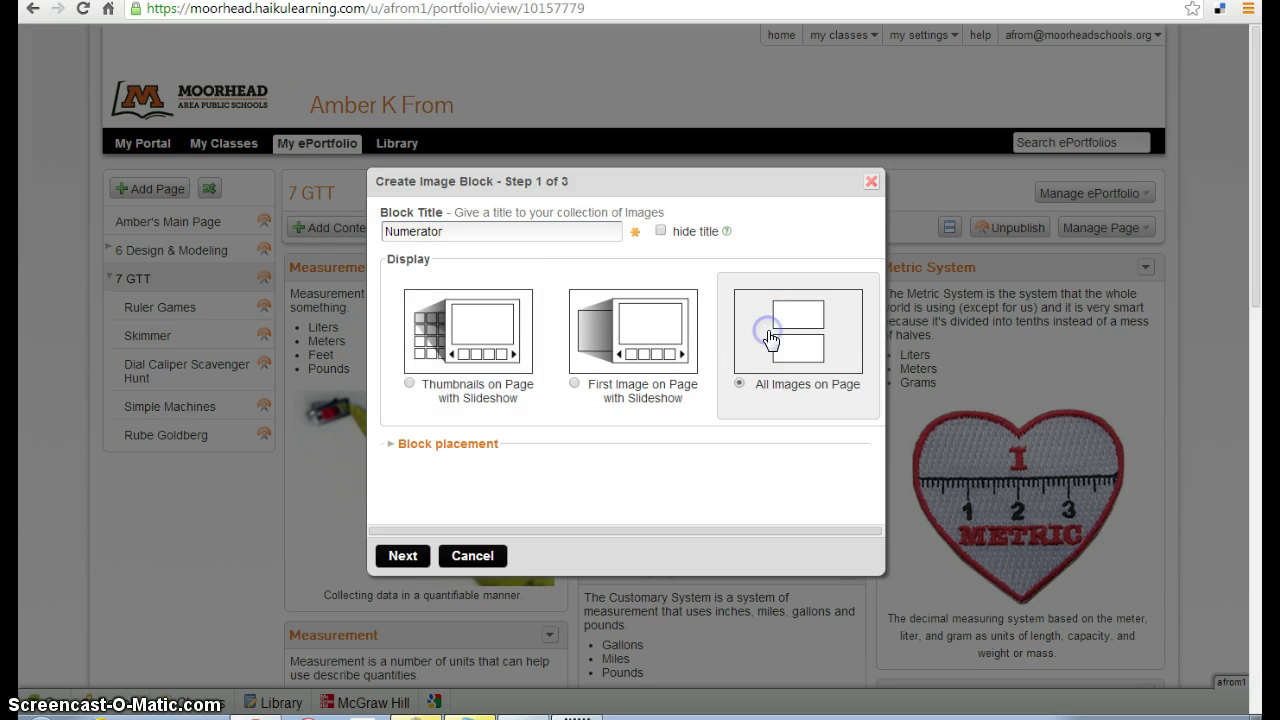
{"action": "left_click", "coordinate": [403, 556]}
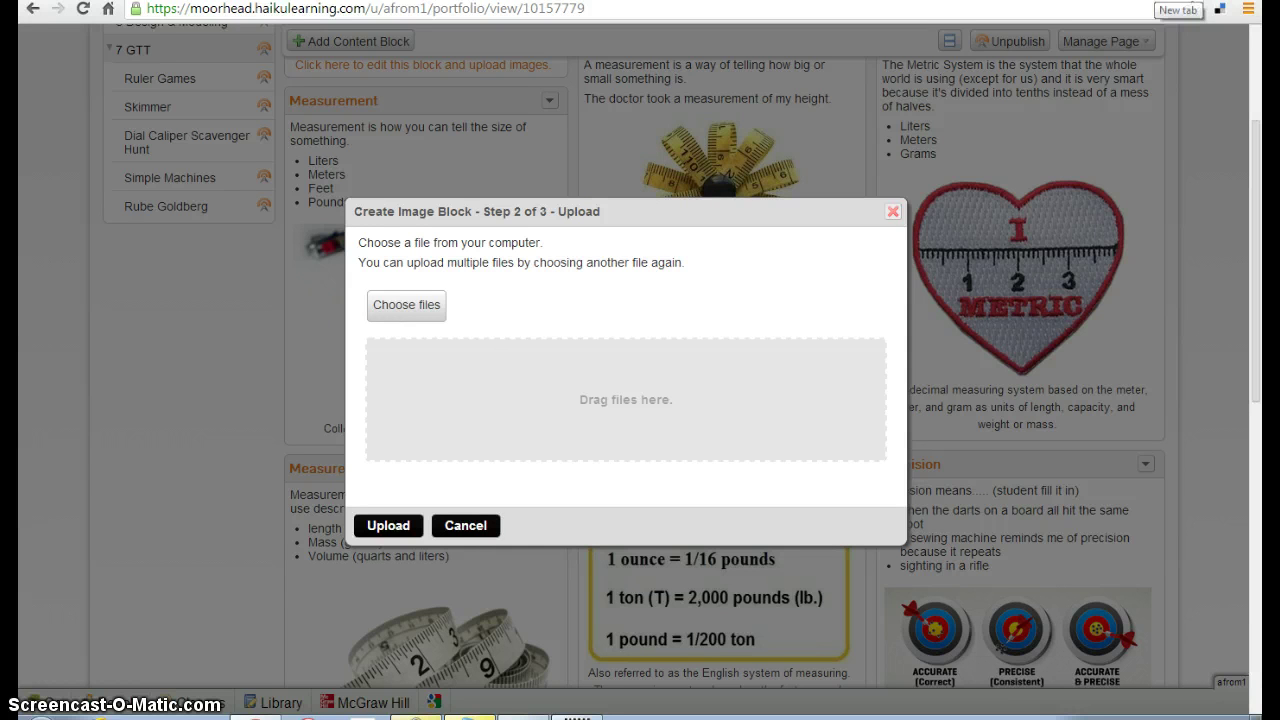
Step: In a new tab, find Google images for 'numerator' and preview the '1/2 The Numerator' picture
{"action": "left_click", "coordinate": [1168, 2]}
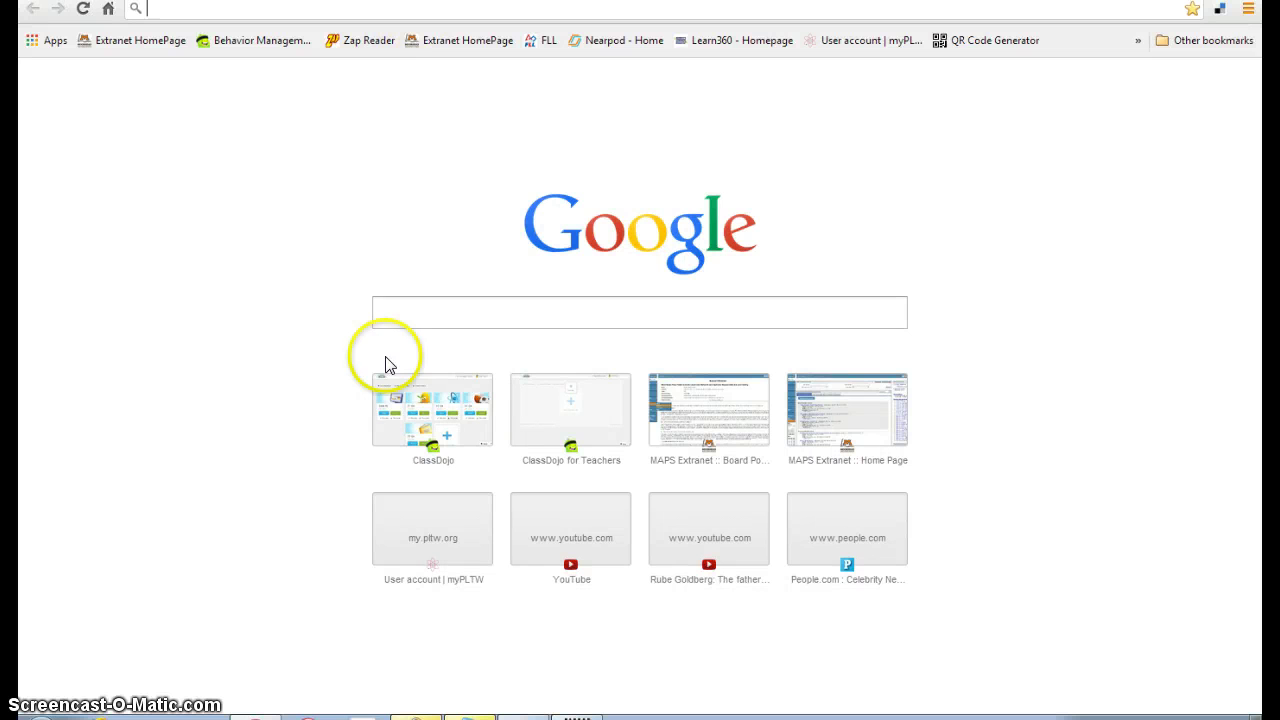
{"action": "left_click", "coordinate": [418, 320]}
{"action": "type", "text": "nu"}
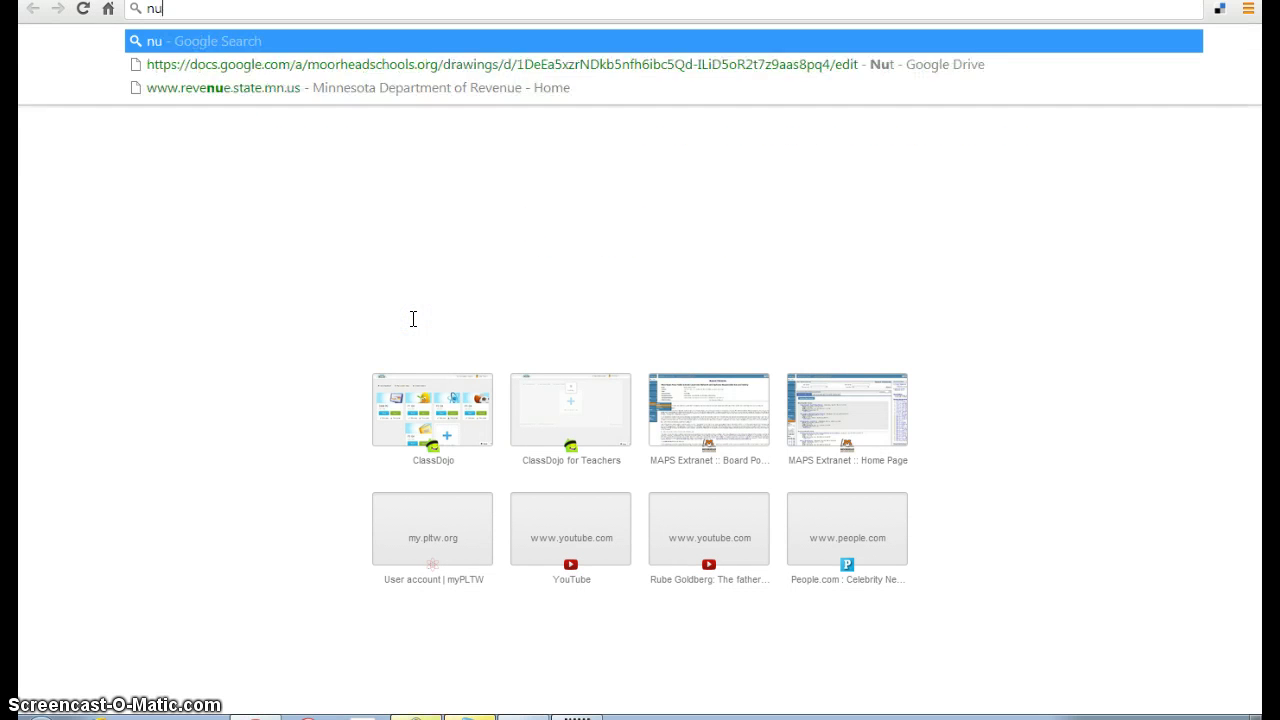
{"action": "type", "text": "merator"}
{"action": "key", "text": "Return"}
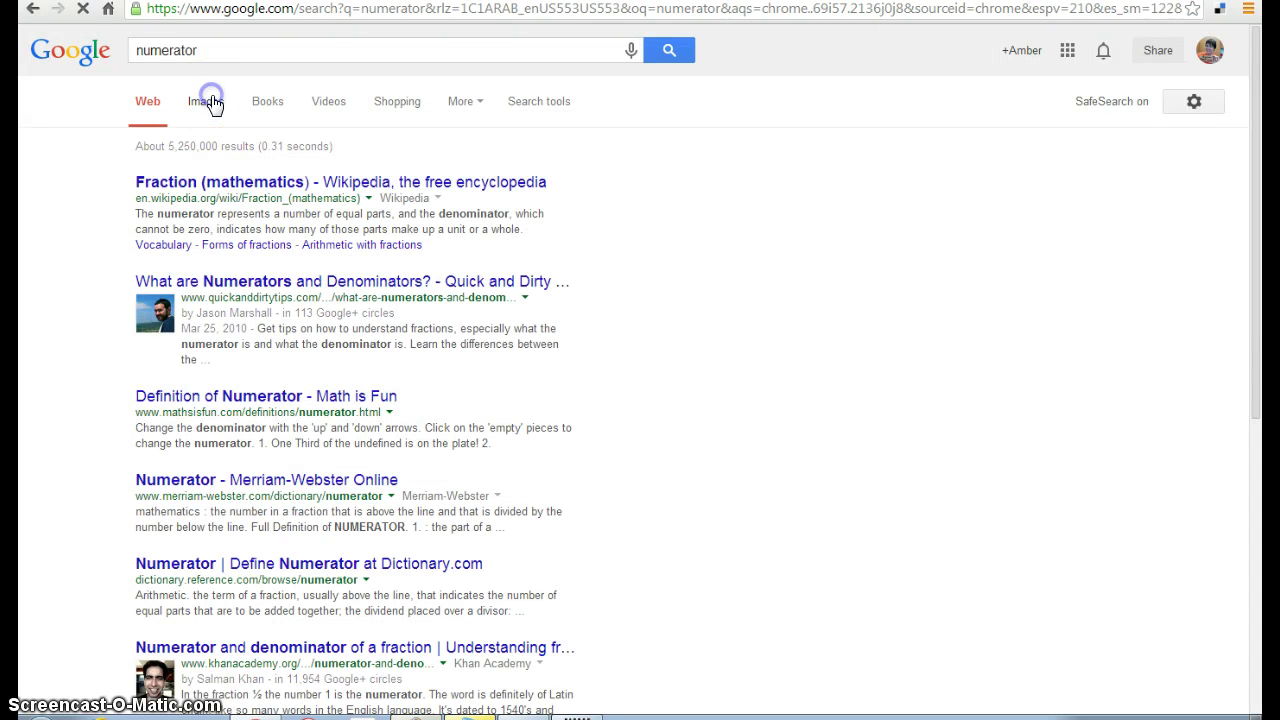
{"action": "left_click", "coordinate": [209, 101]}
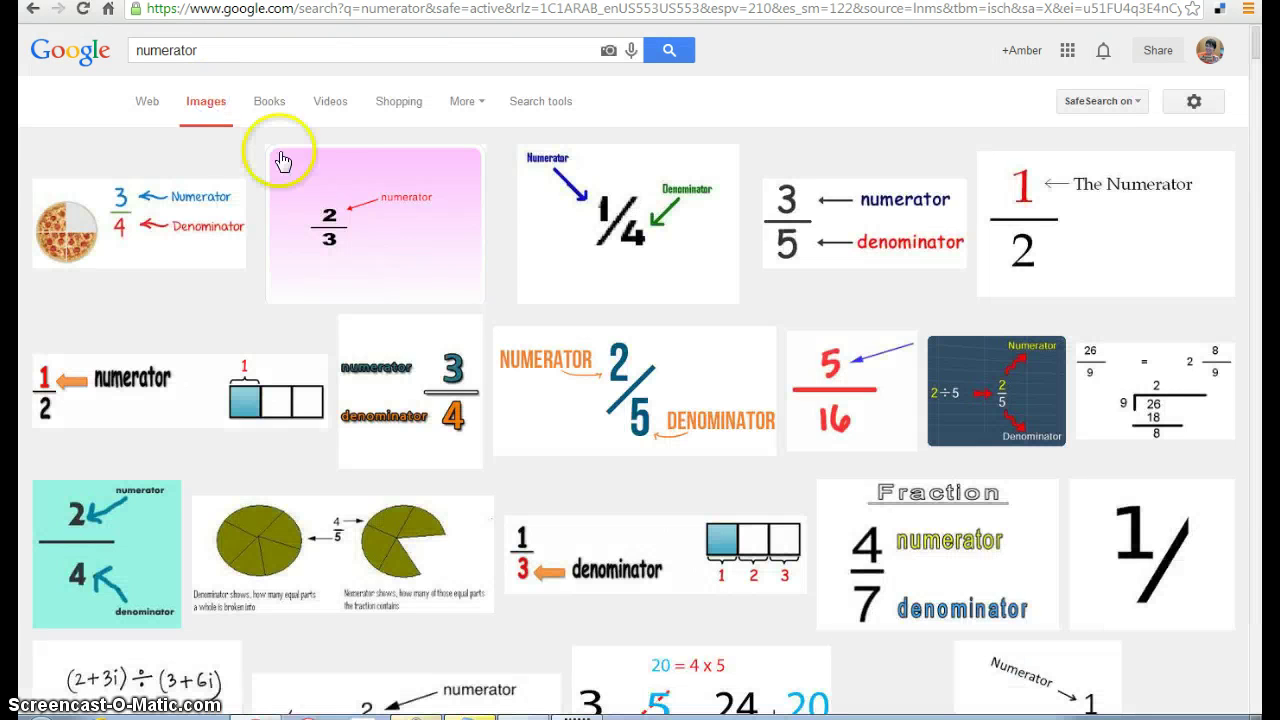
{"action": "left_click", "coordinate": [1067, 237]}
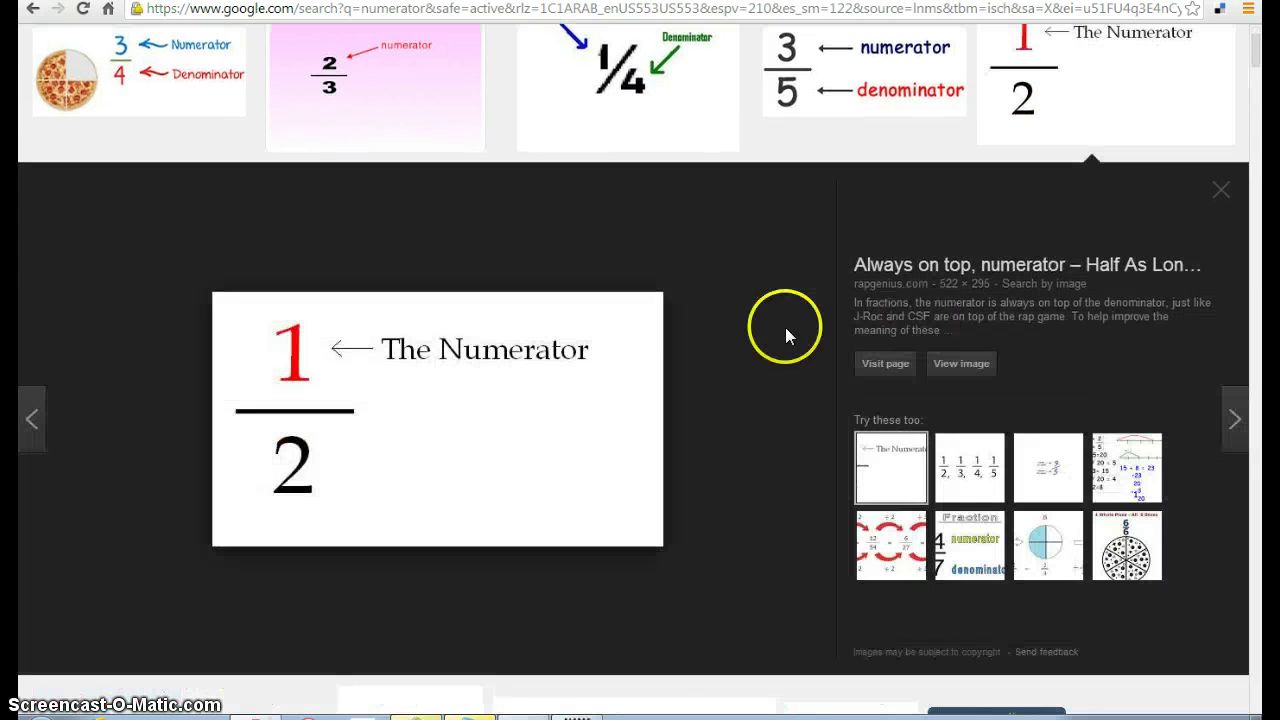
{"action": "left_click", "coordinate": [407, 416]}
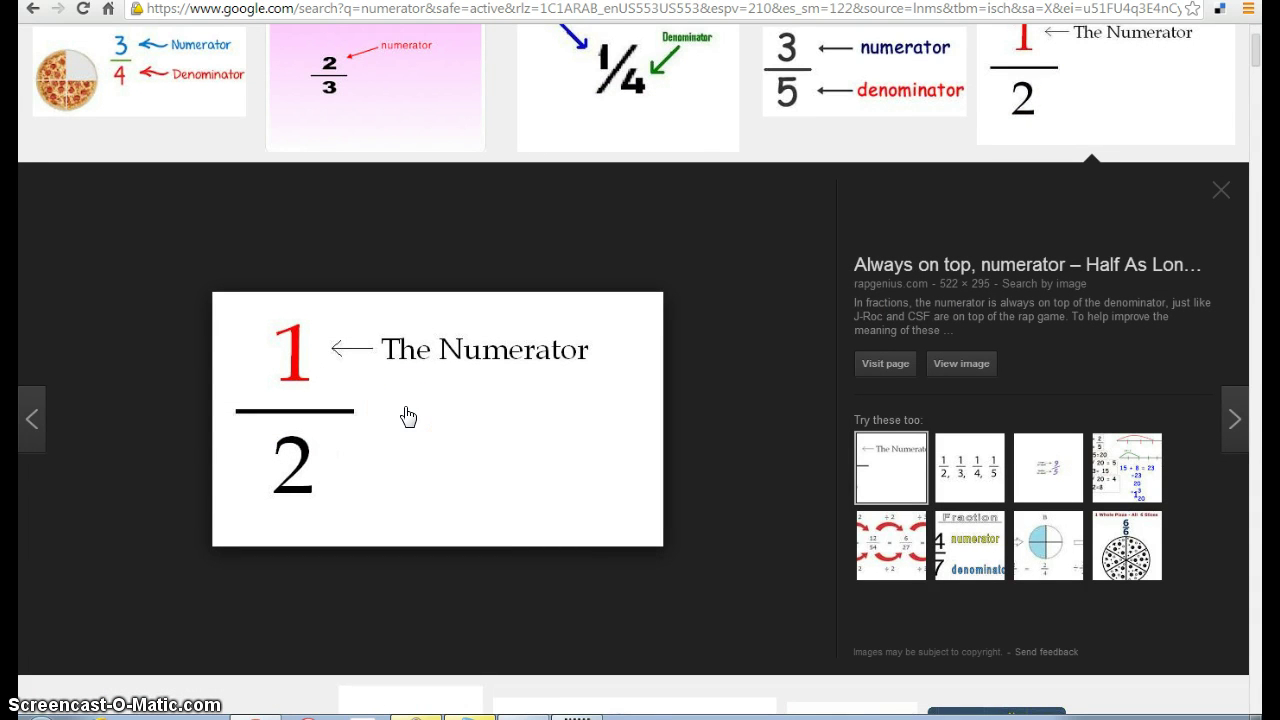
Step: Save the '1/2 The Numerator' preview image into the Desktop folder as 'numerator'
{"action": "right_click", "coordinate": [407, 416]}
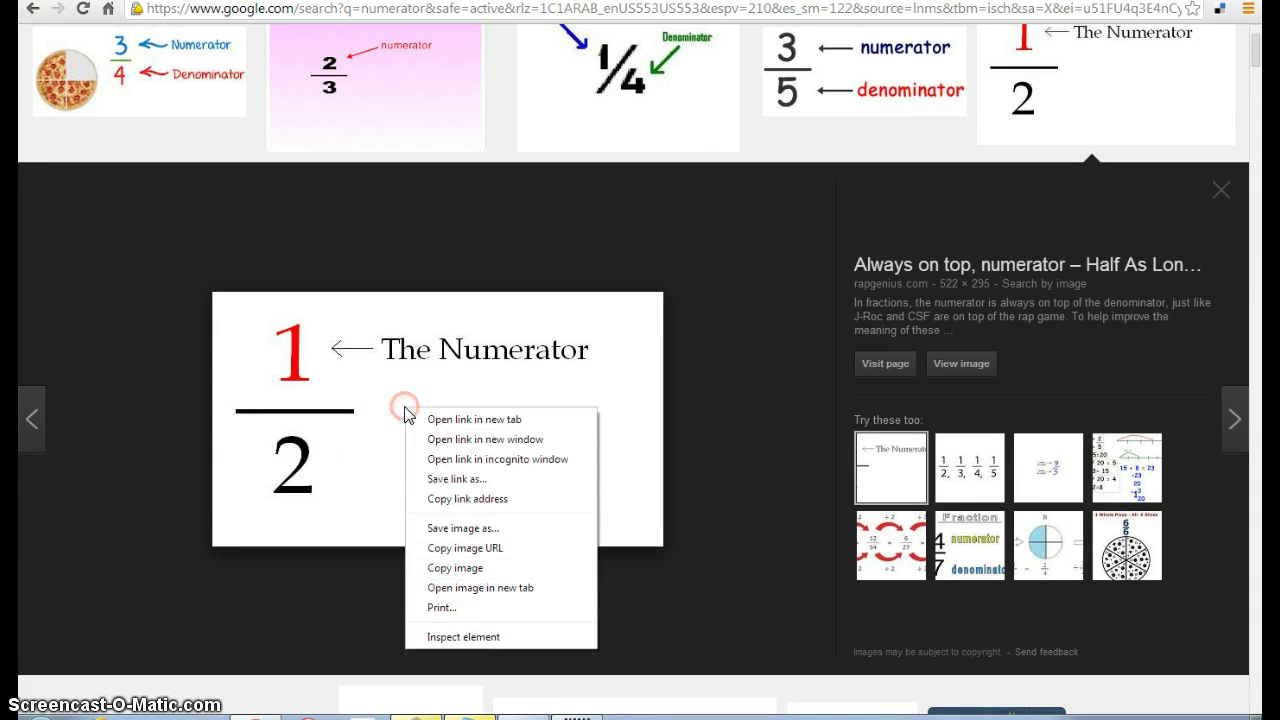
{"action": "left_click", "coordinate": [514, 527]}
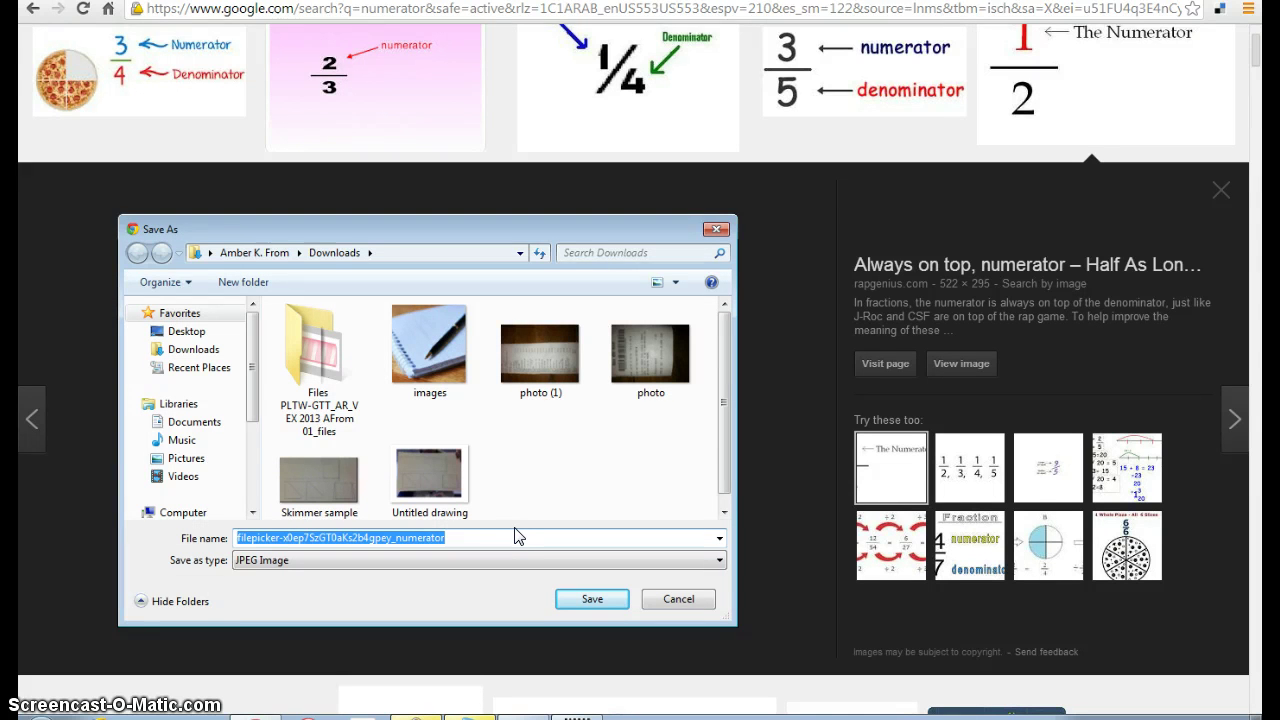
{"action": "type", "text": "ne"}
{"action": "key", "text": "BackSpace"}
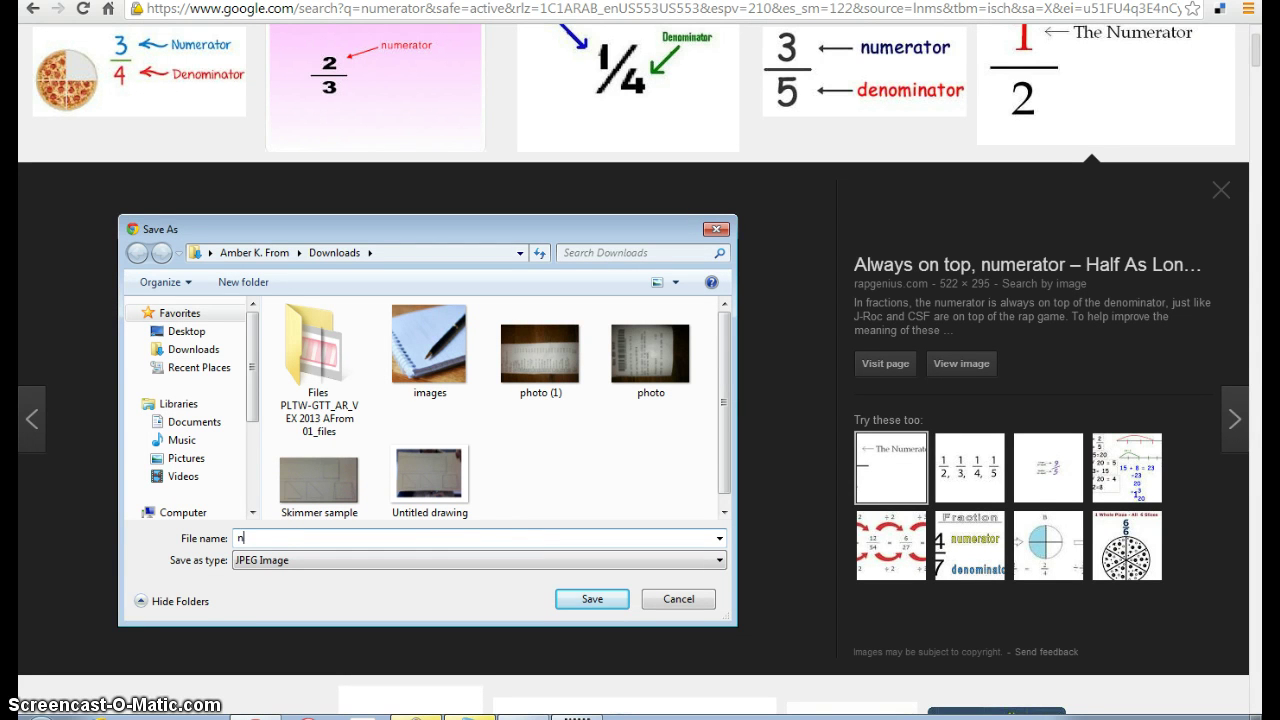
{"action": "type", "text": "umerator"}
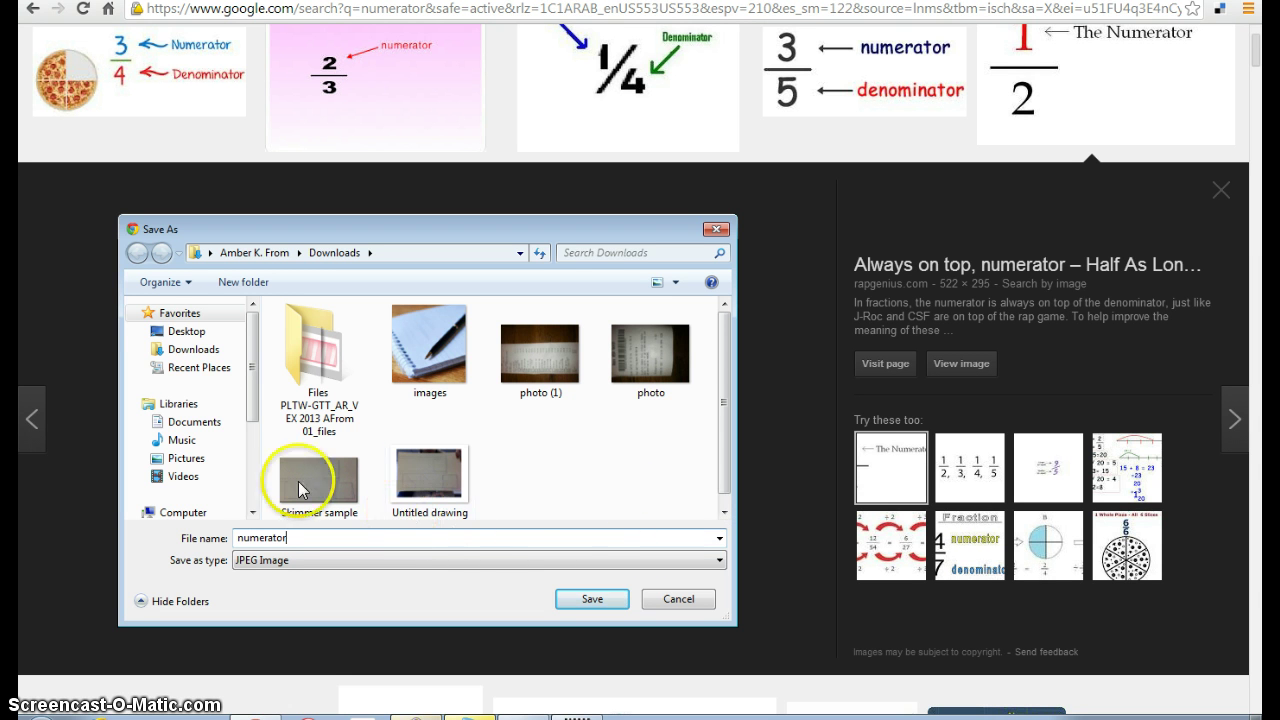
{"action": "left_click", "coordinate": [186, 331]}
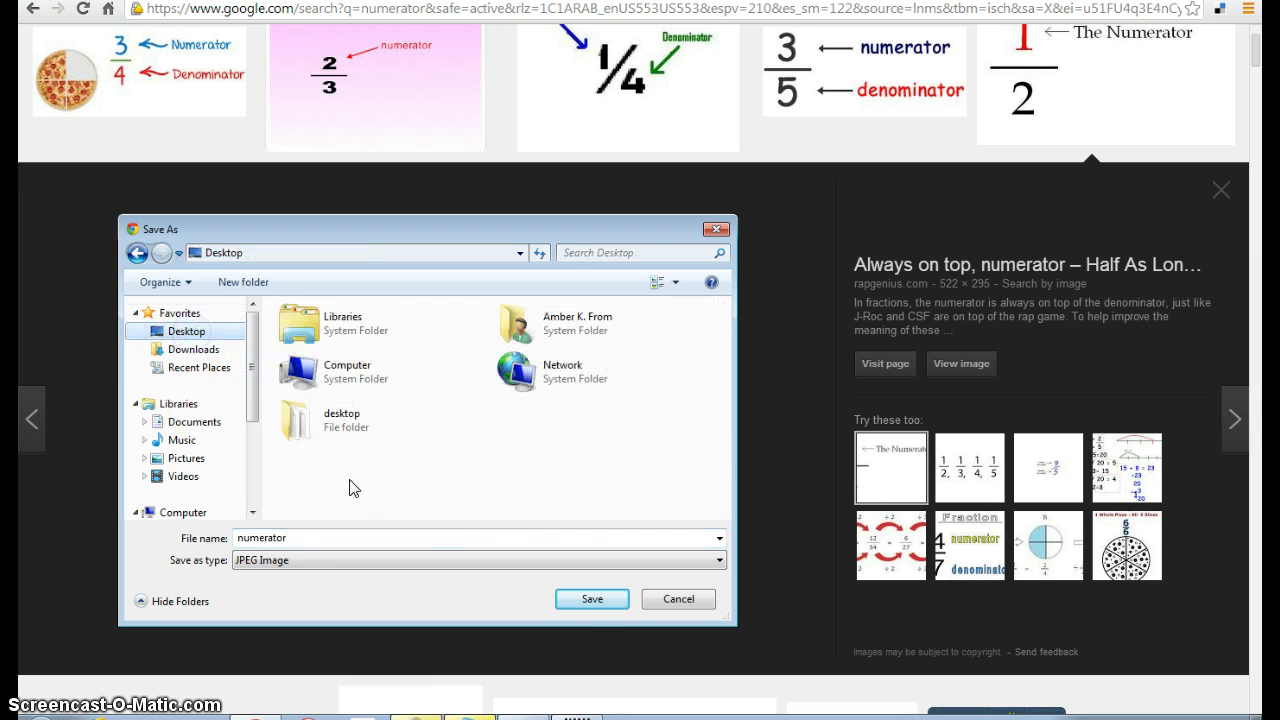
{"action": "left_click", "coordinate": [592, 600]}
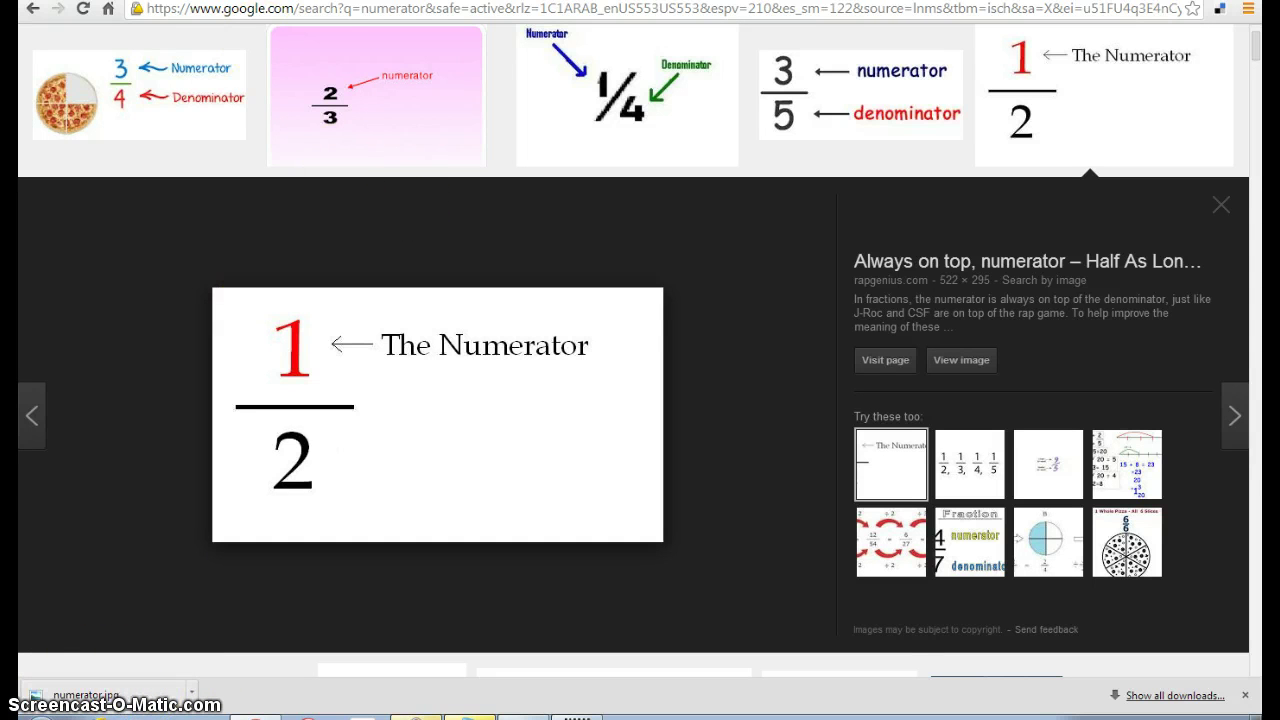
Step: Back in the Haiku tab, select numerator.jpg from the Desktop for the image block upload
{"action": "key", "text": "ctrl+Tab"}
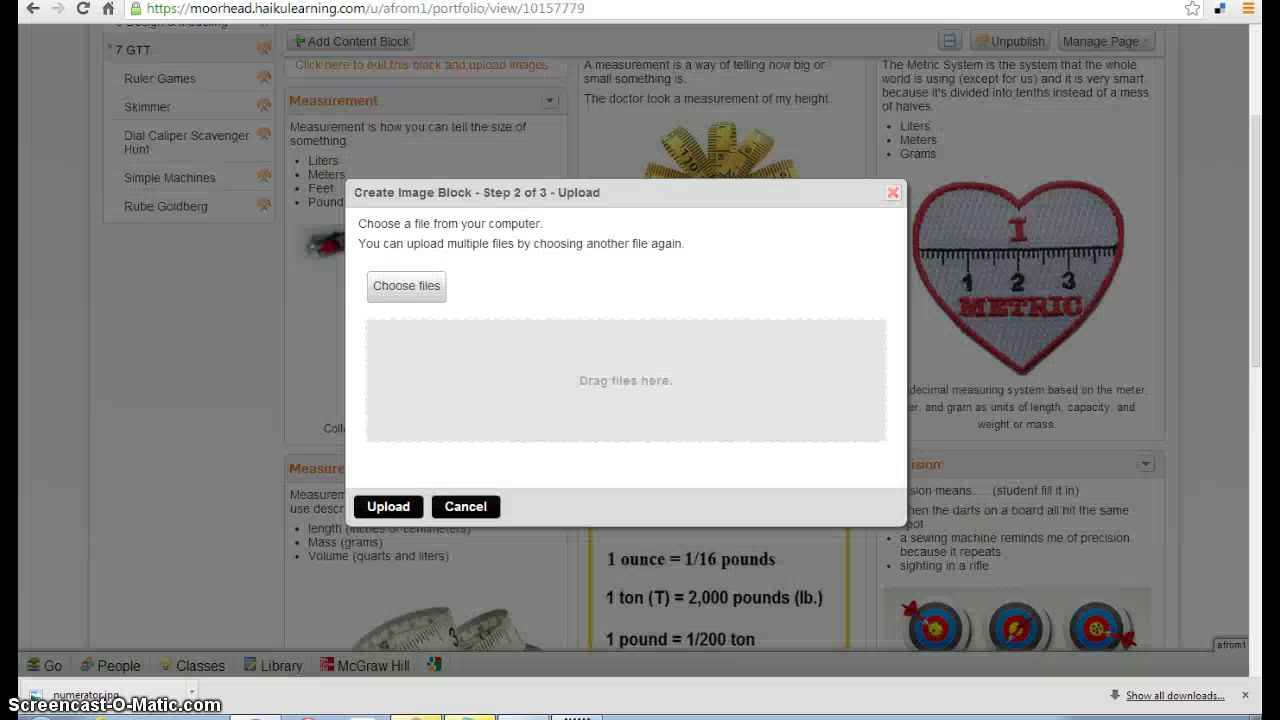
{"action": "left_click", "coordinate": [405, 292]}
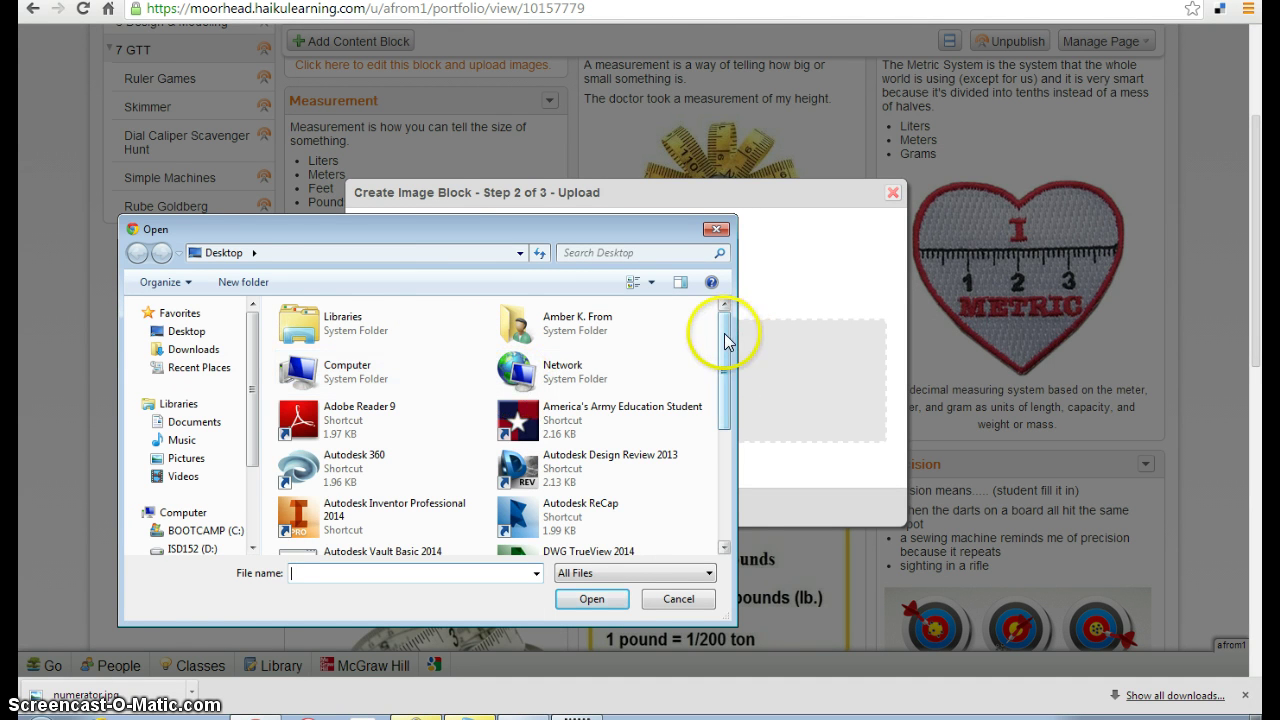
{"action": "left_click_drag", "start_coordinate": [725, 342], "coordinate": [725, 470]}
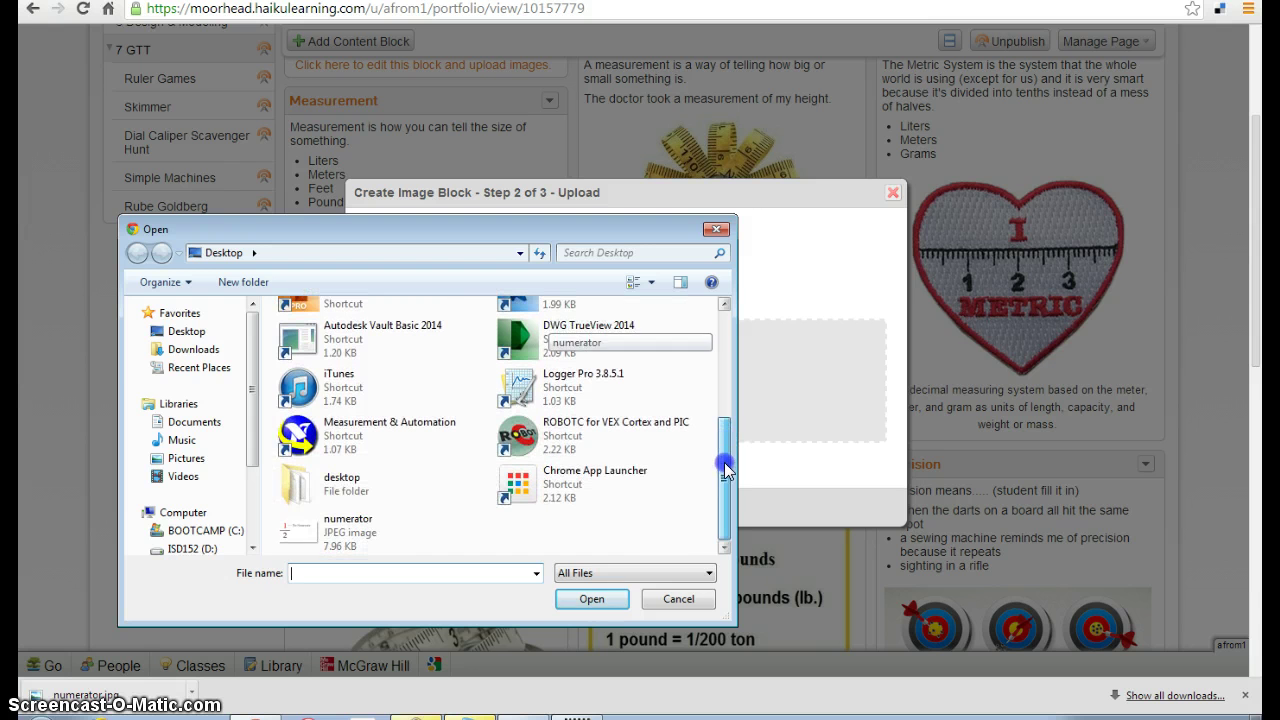
{"action": "left_click", "coordinate": [344, 540]}
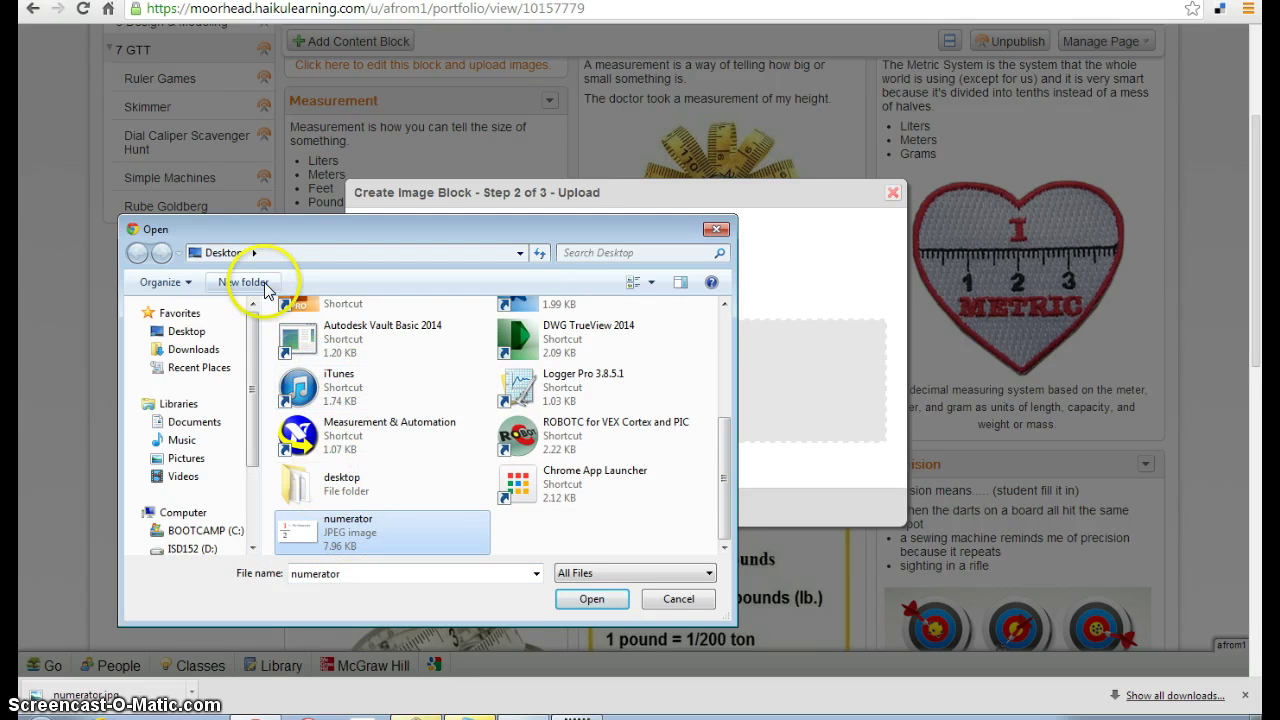
{"action": "left_click", "coordinate": [587, 606]}
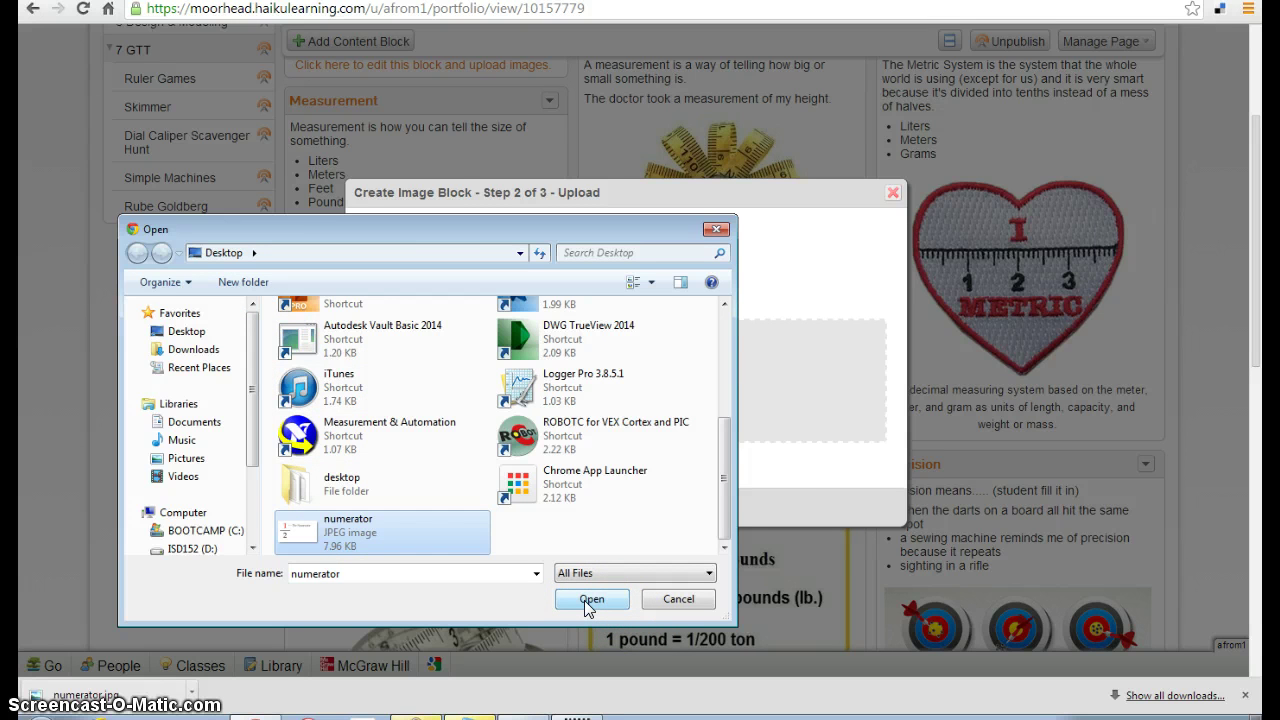
{"action": "left_click", "coordinate": [590, 599]}
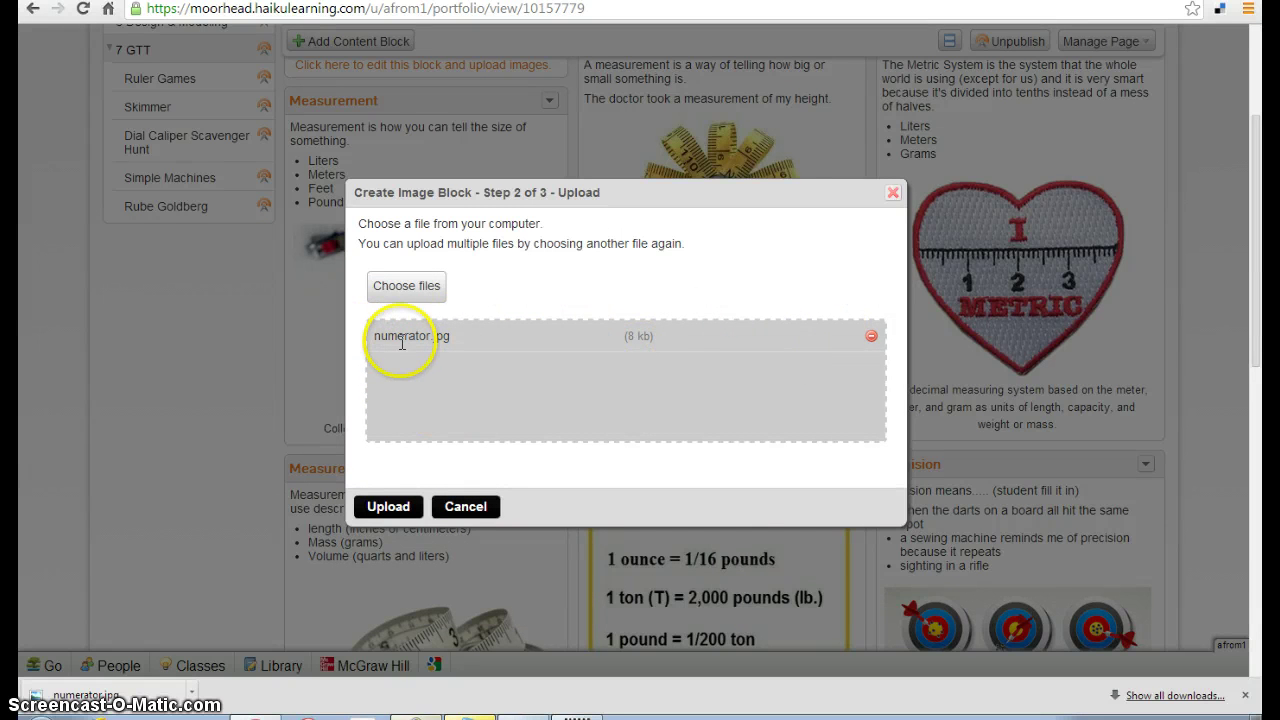
Step: Upload numerator.jpg to the Numerator block and scroll through the block dialog
{"action": "left_click", "coordinate": [384, 507]}
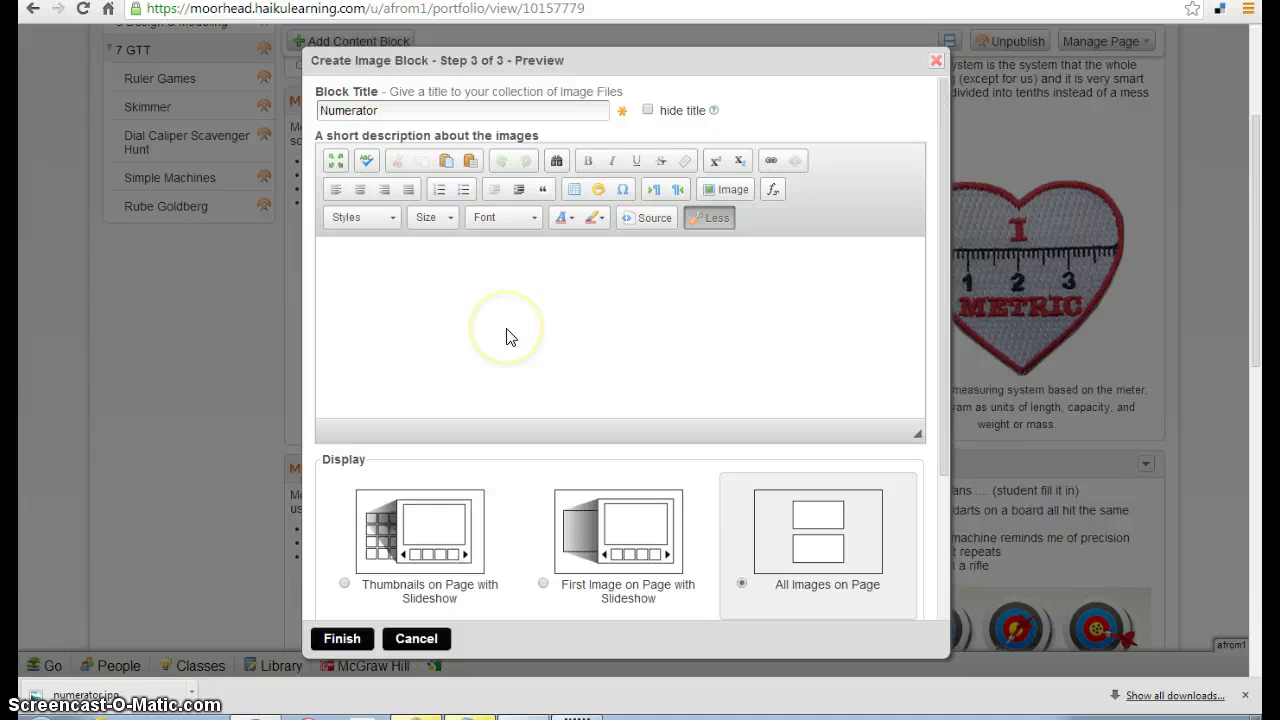
{"action": "scroll", "coordinate": [532, 286], "scroll_direction": "down", "scroll_amount": 2}
{"action": "scroll", "coordinate": [532, 286], "scroll_direction": "up", "scroll_amount": 2}
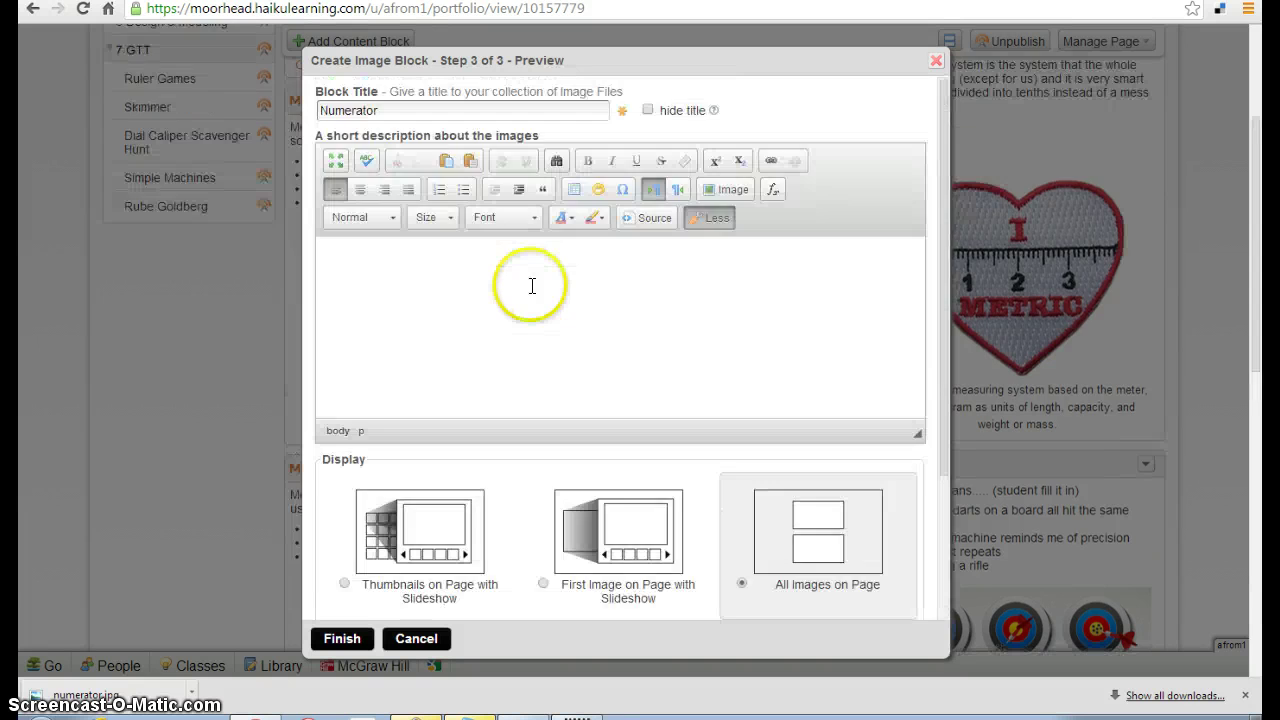
{"action": "scroll", "coordinate": [532, 286], "scroll_direction": "down", "scroll_amount": 4}
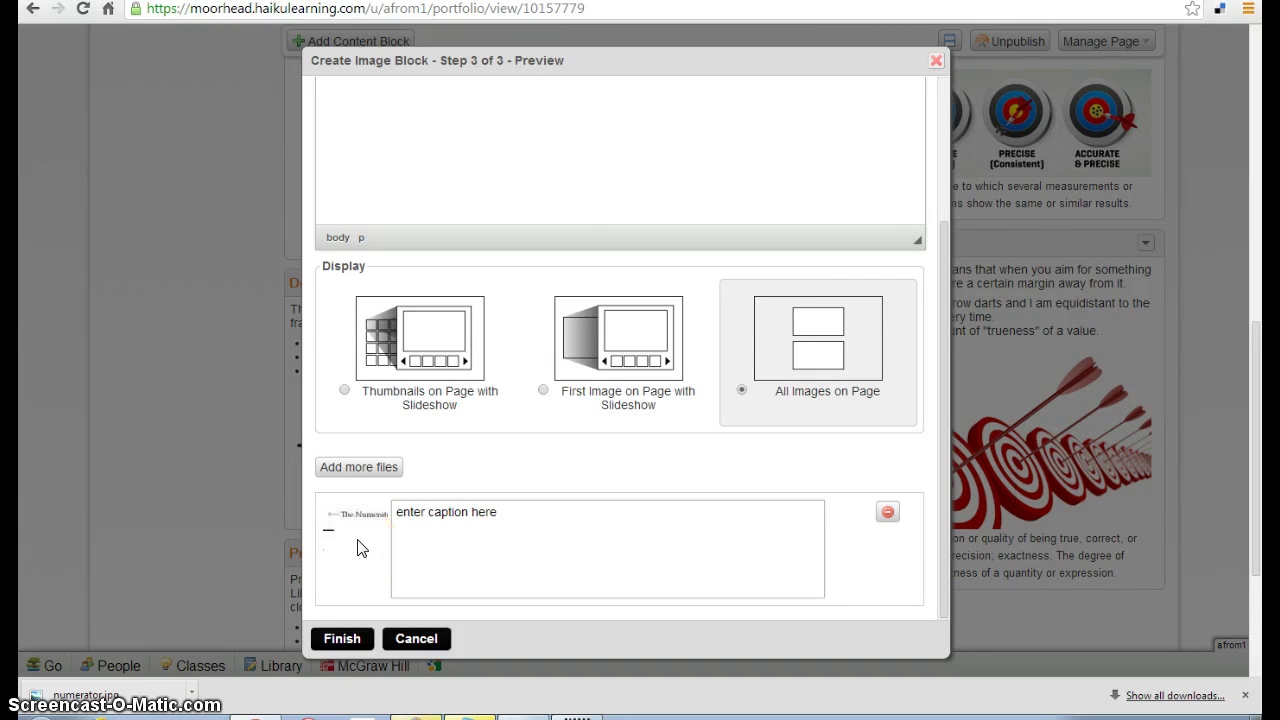
{"action": "scroll", "coordinate": [361, 548], "scroll_direction": "up", "scroll_amount": 2}
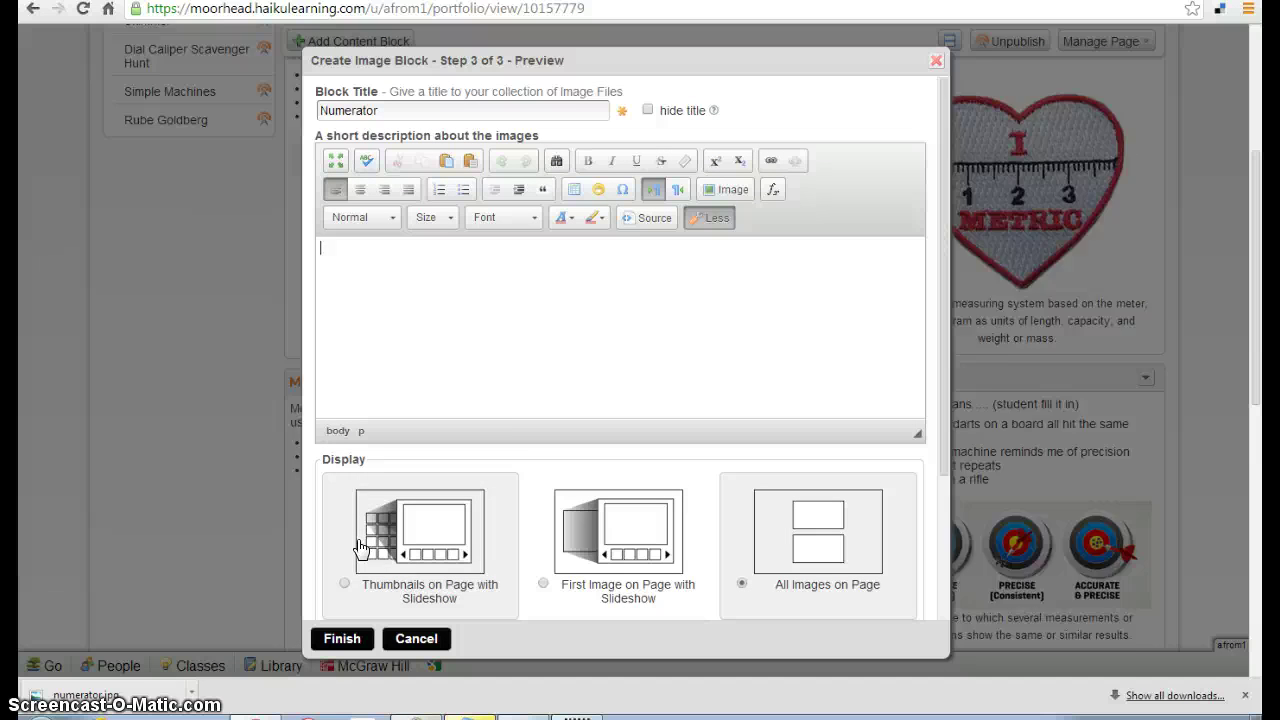
{"action": "scroll", "coordinate": [360, 548], "scroll_direction": "up", "scroll_amount": 1}
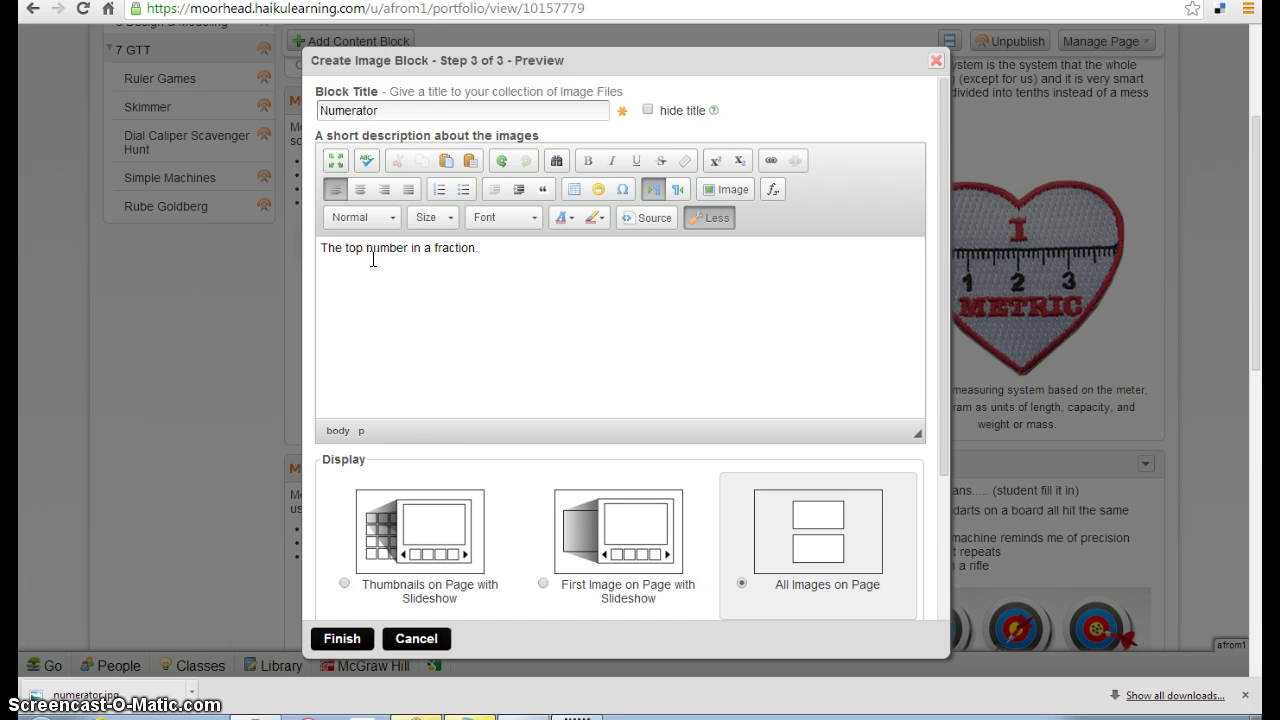
{"action": "scroll", "coordinate": [381, 270], "scroll_direction": "down", "scroll_amount": 1}
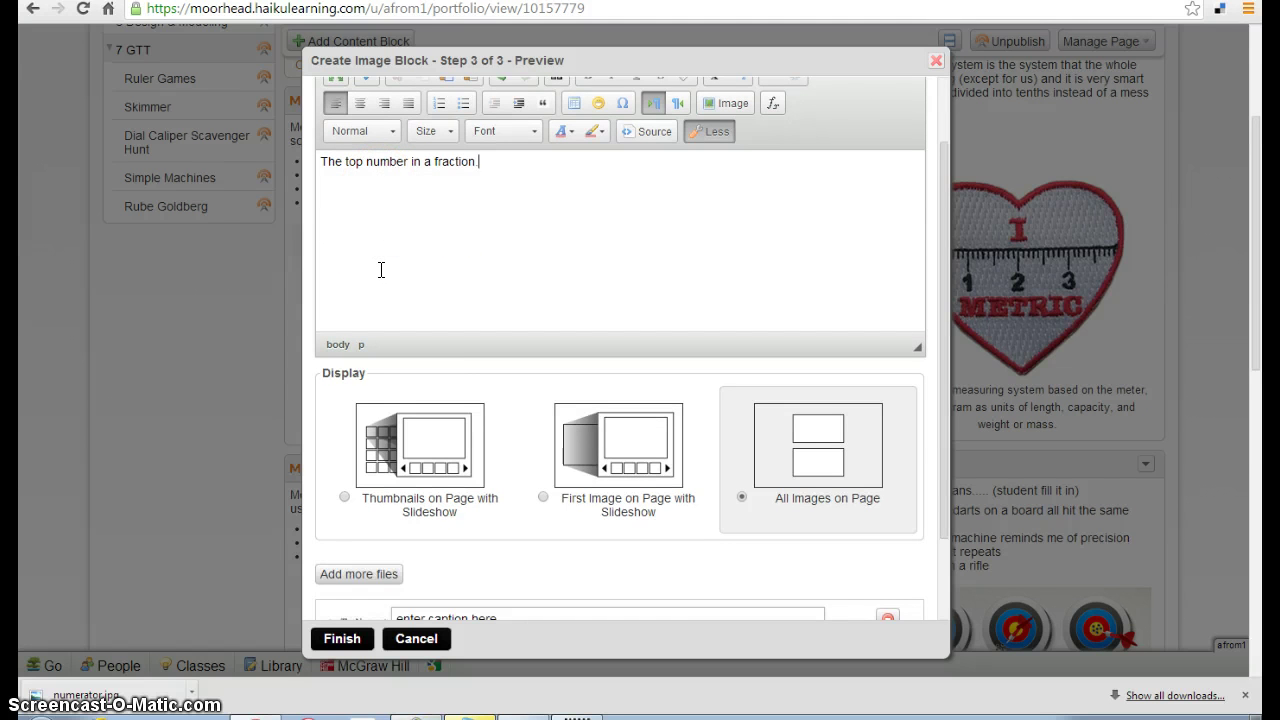
{"action": "scroll", "coordinate": [468, 160], "scroll_direction": "up", "scroll_amount": 1}
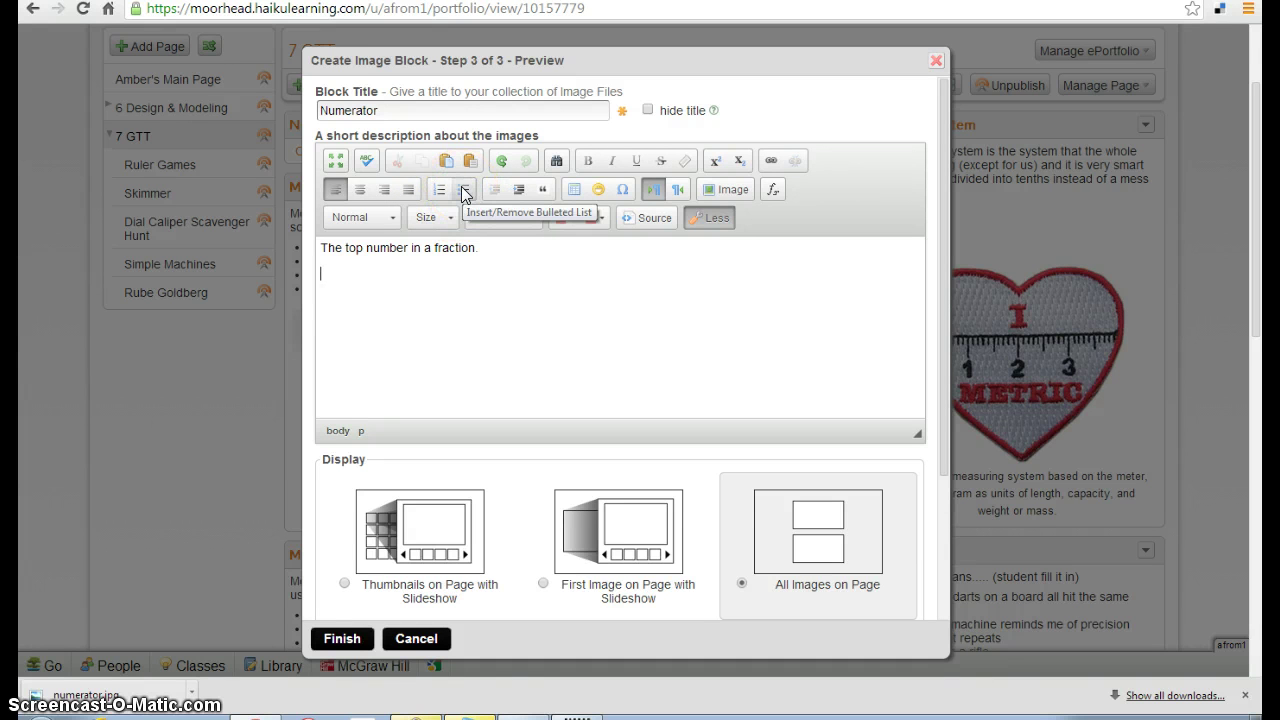
Step: Add bulleted examples: the "1" in 1/2, the "3" in 3/5, the "11" in 11/16
{"action": "left_click", "coordinate": [464, 191]}
{"action": "type", "text": "The \"1"}
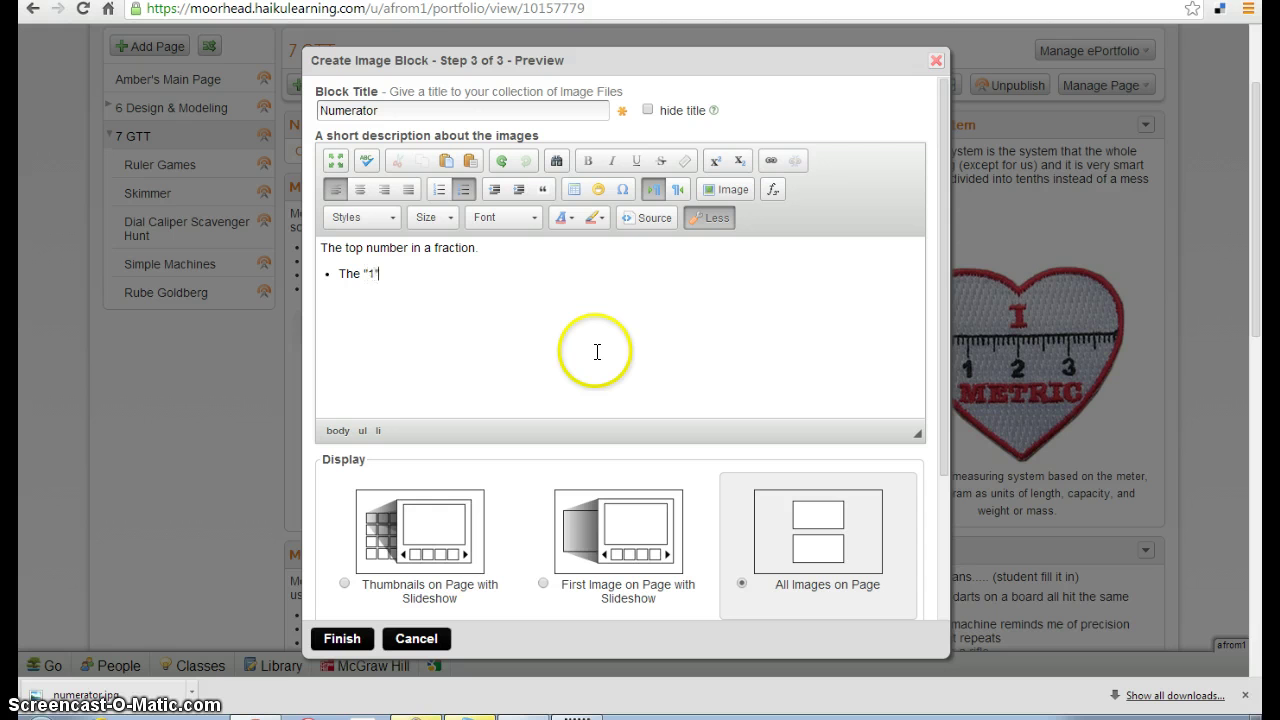
{"action": "type", "text": "\" in"}
{"action": "type", "text": " 1/2 The"}
{"action": "type", "text": " \""}
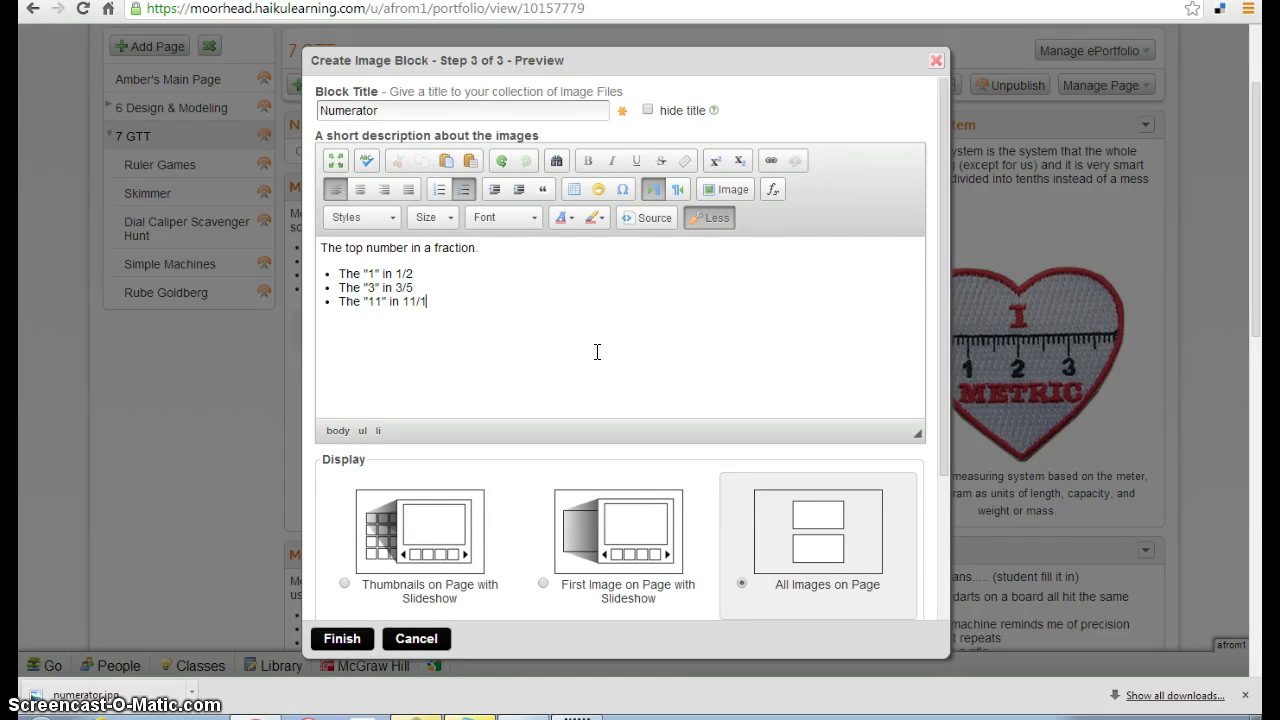
{"action": "left_click", "coordinate": [590, 351]}
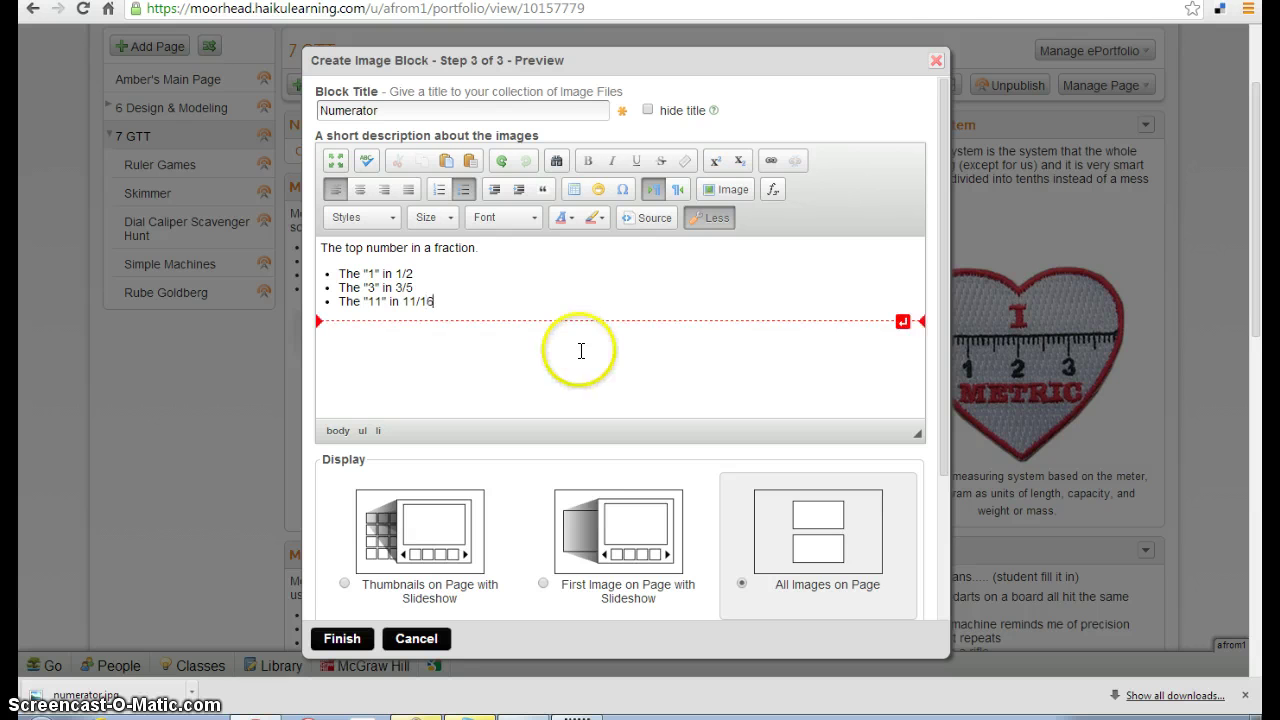
{"action": "scroll", "coordinate": [519, 391], "scroll_direction": "down", "scroll_amount": 5}
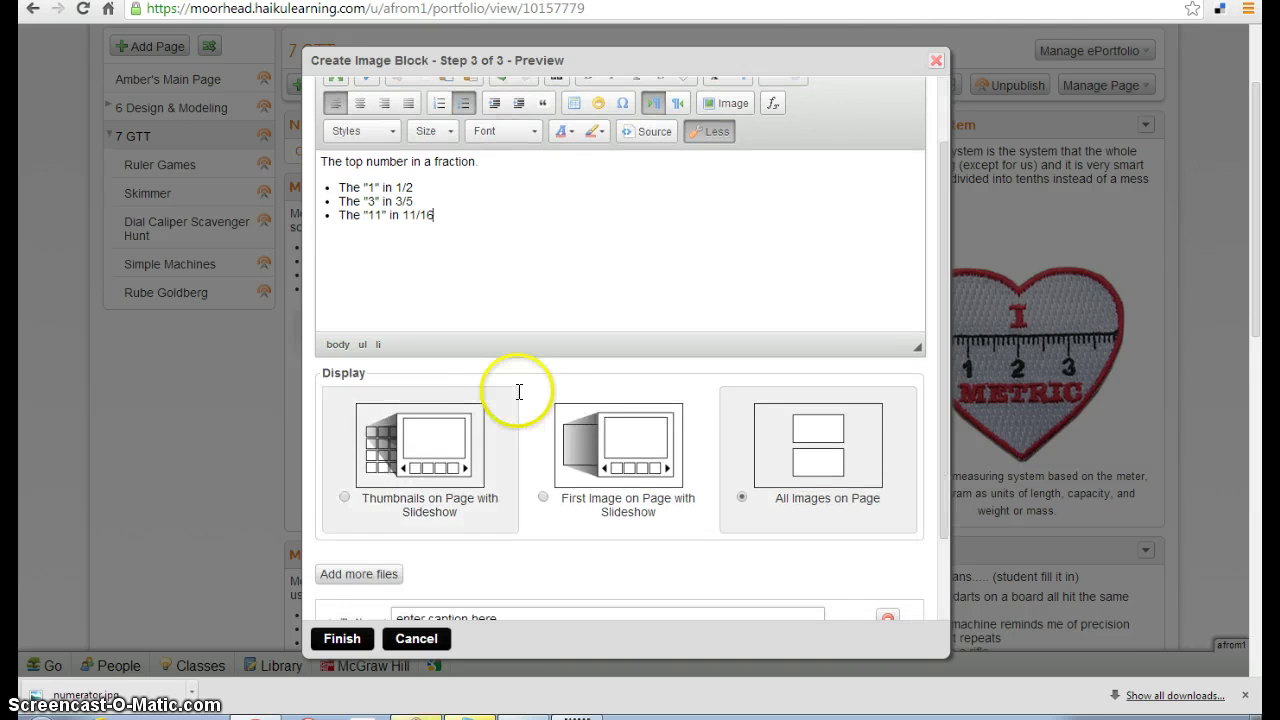
Step: Open the class GTT Vocabulary page and scroll down to the Measurement Key Terms table
{"action": "left_click", "coordinate": [475, 533]}
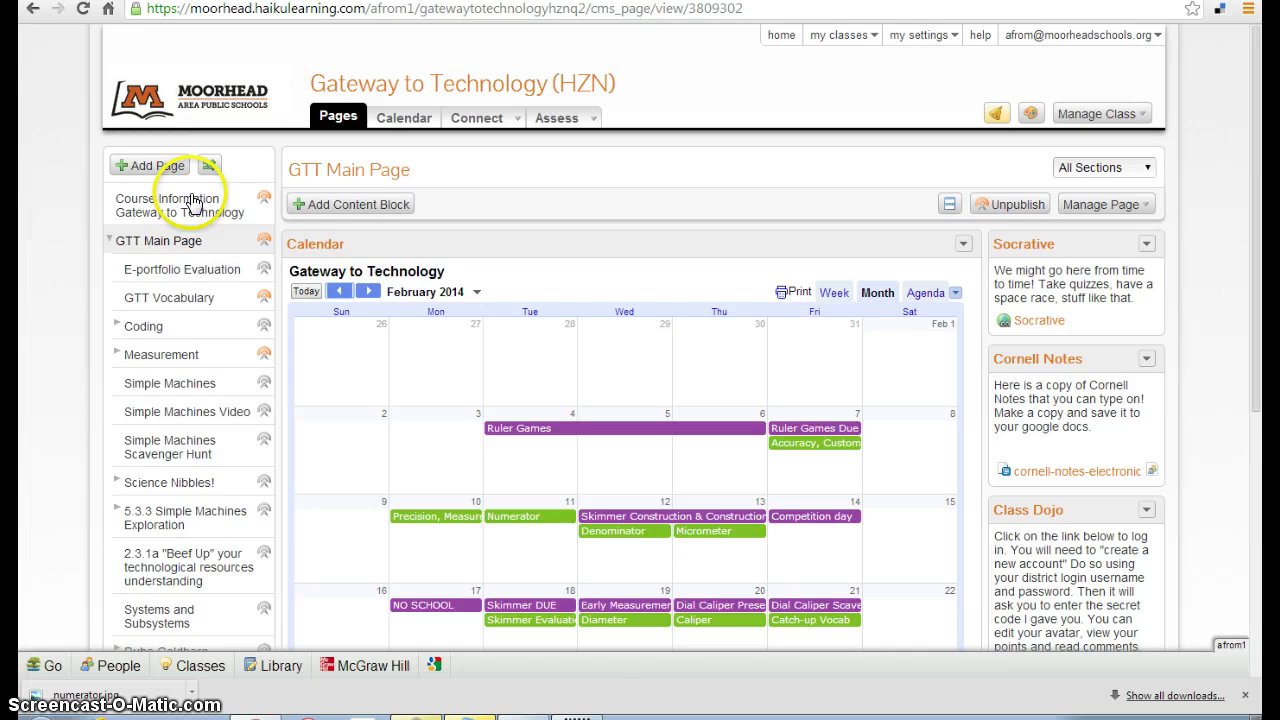
{"action": "left_click", "coordinate": [206, 299]}
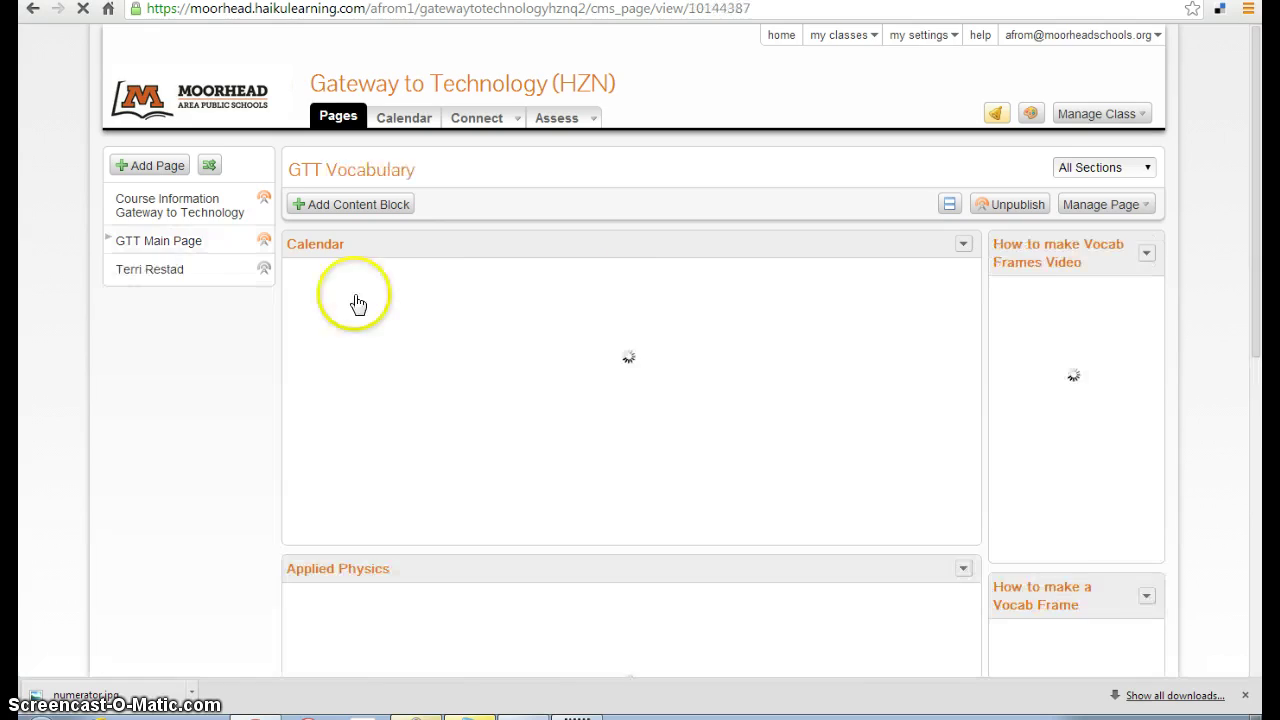
{"action": "scroll", "coordinate": [620, 285], "scroll_direction": "down", "scroll_amount": 6}
{"action": "scroll", "coordinate": [624, 288], "scroll_direction": "down", "scroll_amount": 6}
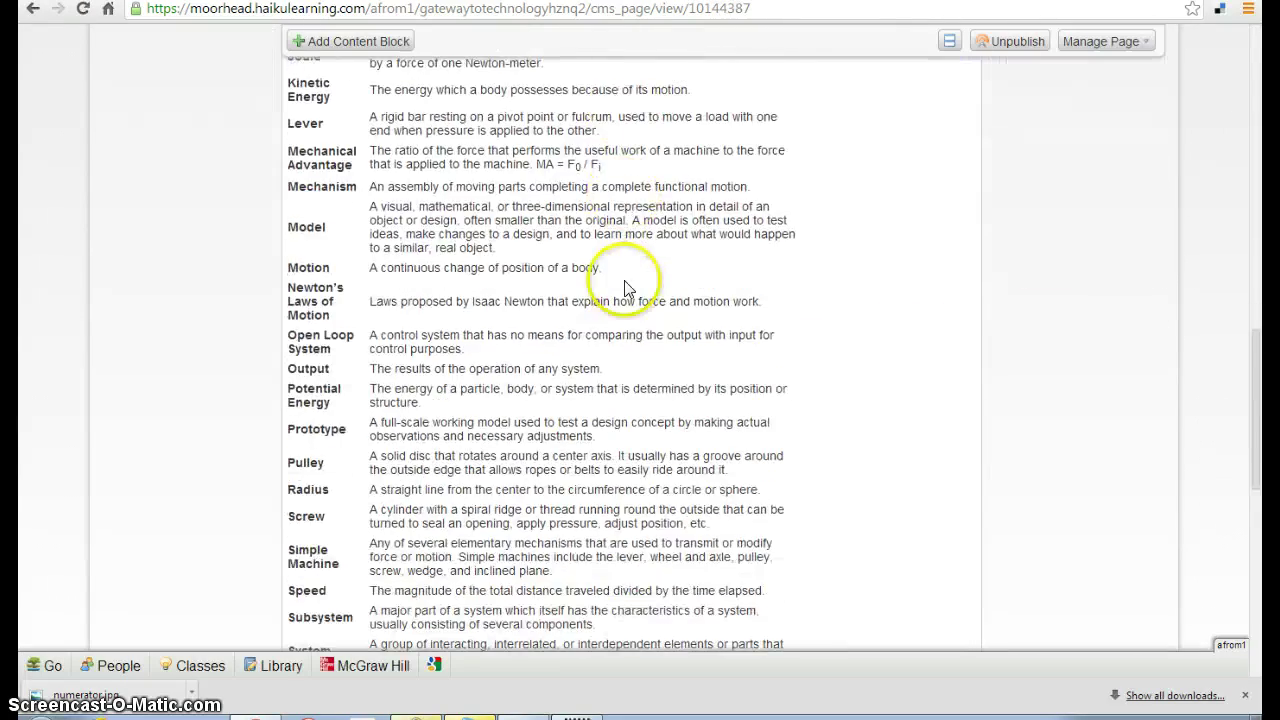
{"action": "scroll", "coordinate": [624, 288], "scroll_direction": "down", "scroll_amount": 7}
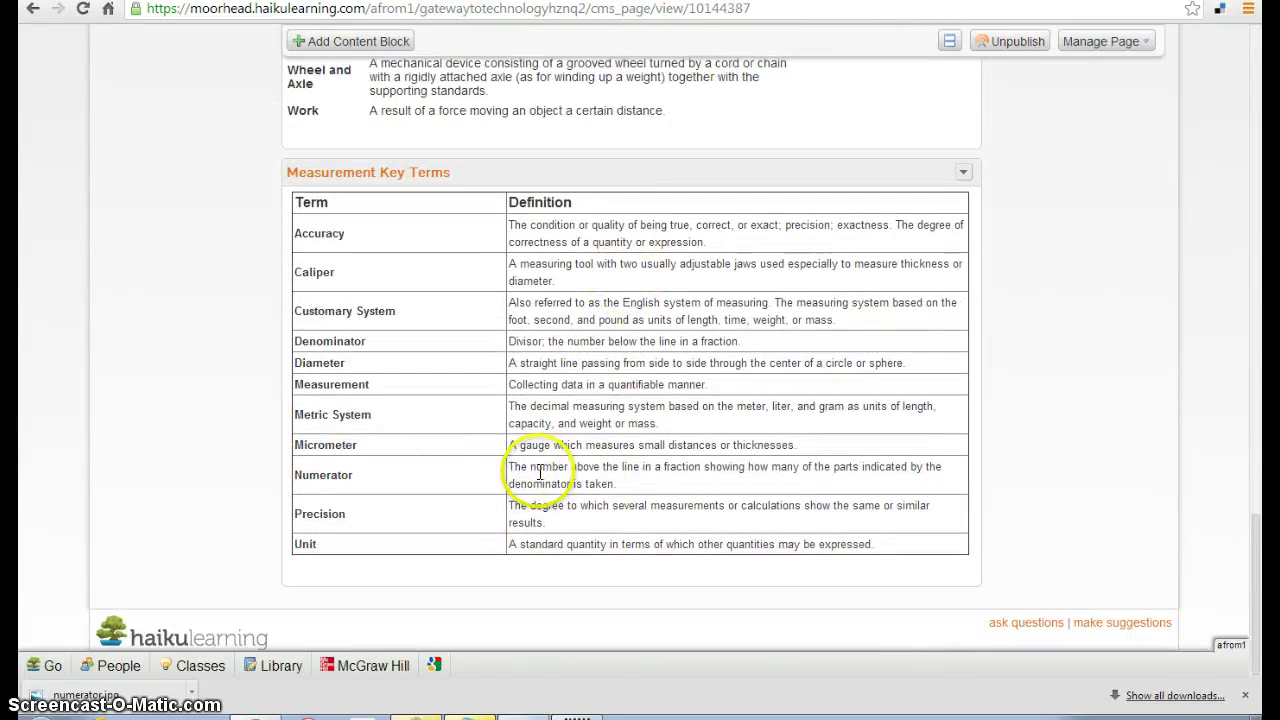
Step: Select and copy the Numerator definition from the Measurement Key Terms table
{"action": "left_click", "coordinate": [604, 483]}
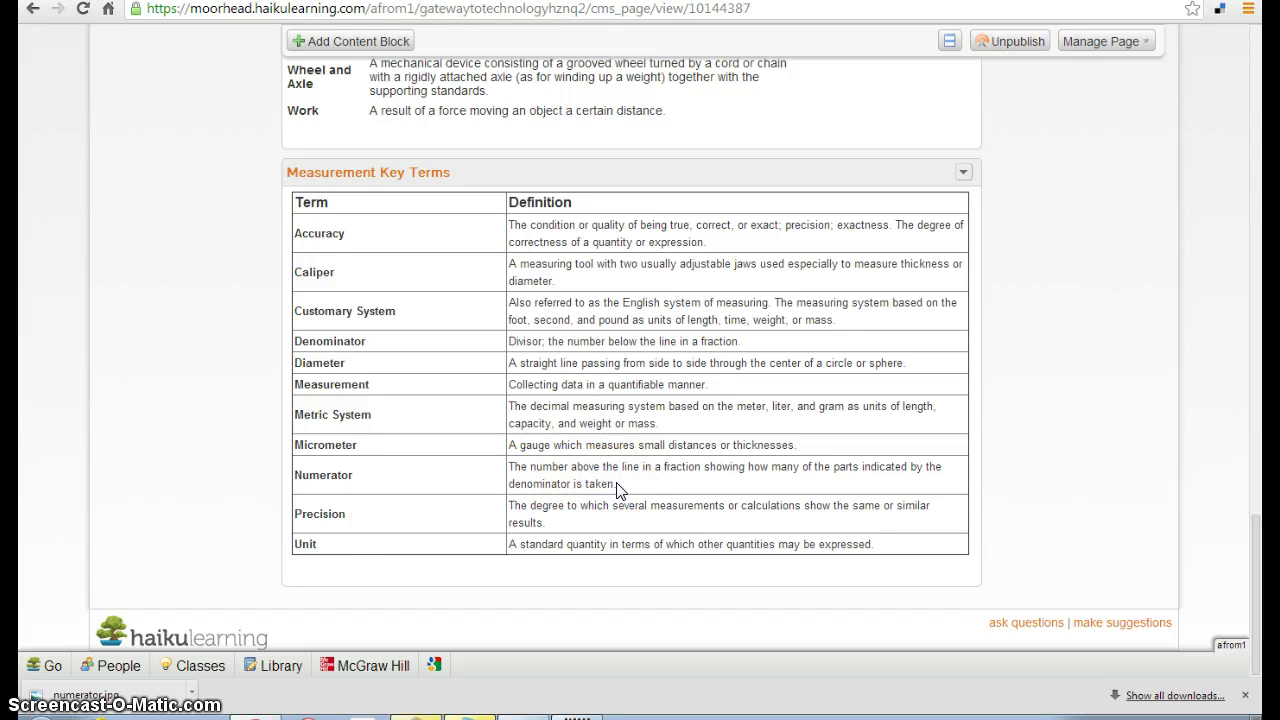
{"action": "left_click_drag", "start_coordinate": [617, 484], "coordinate": [516, 468]}
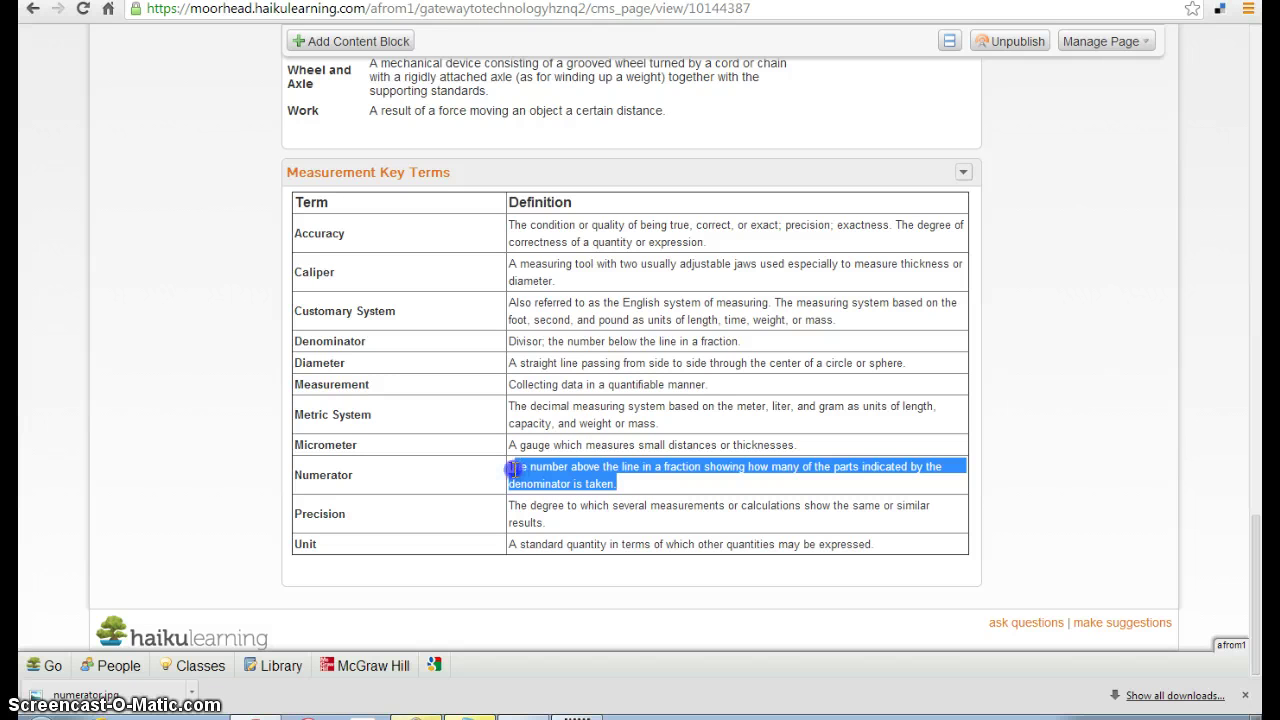
{"action": "right_click", "coordinate": [540, 472]}
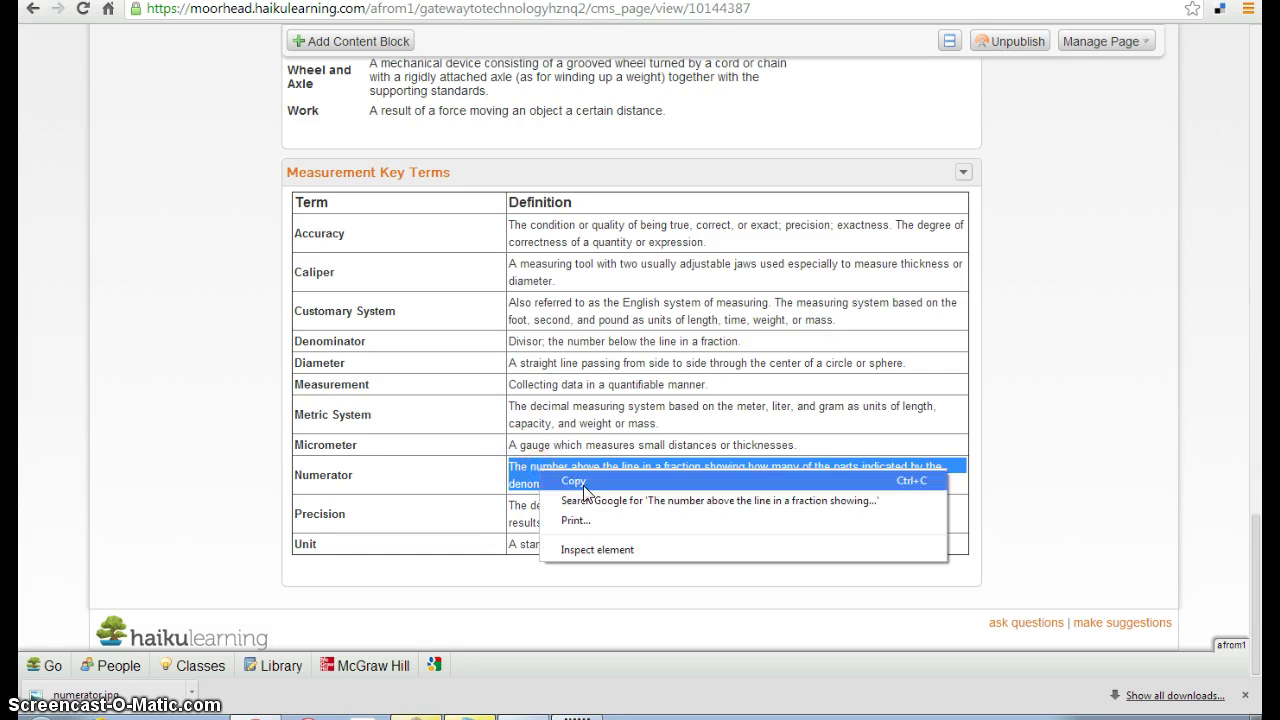
{"action": "left_click", "coordinate": [583, 480]}
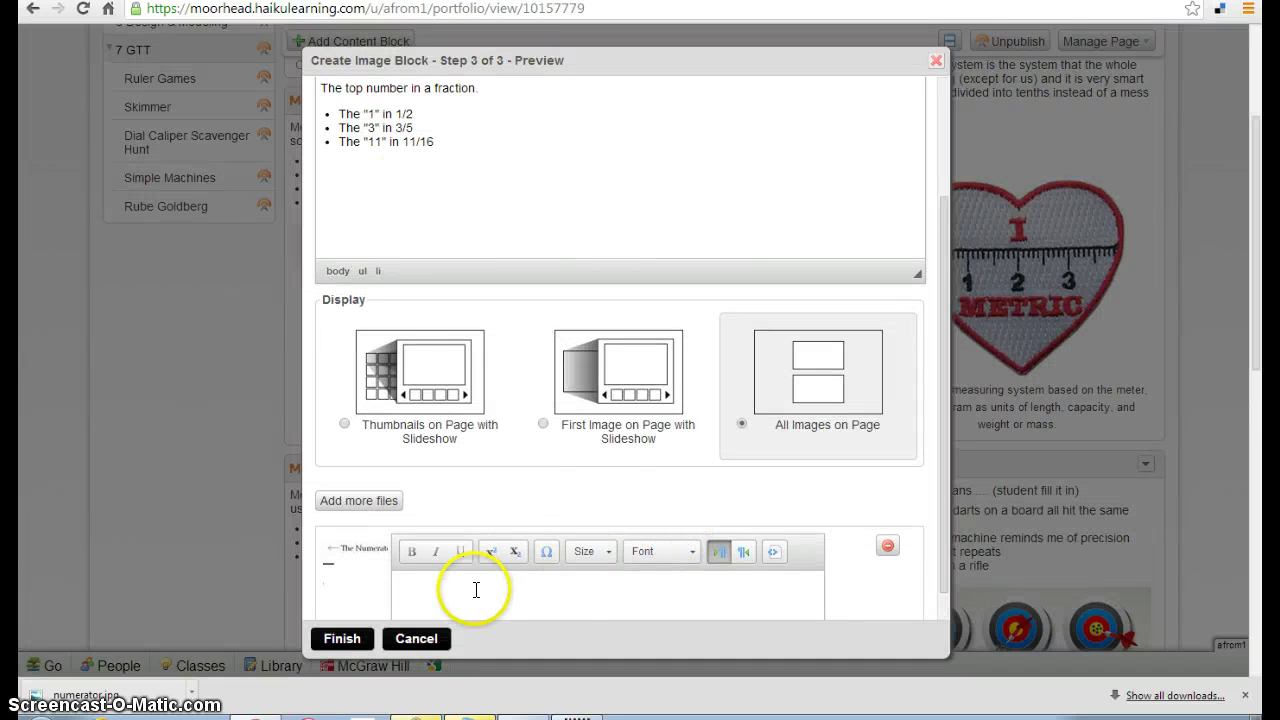
Step: Paste the teacher's Numerator definition into the image caption through the Paste dialog
{"action": "right_click", "coordinate": [474, 590]}
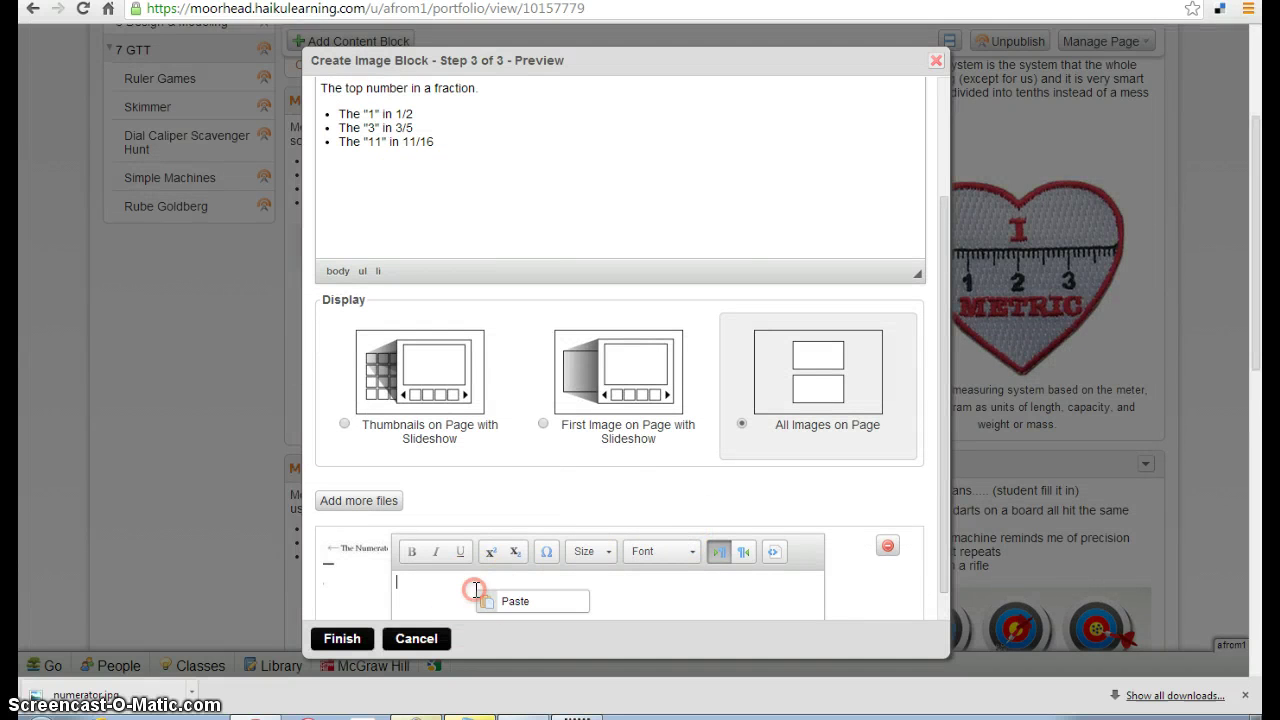
{"action": "left_click", "coordinate": [525, 602]}
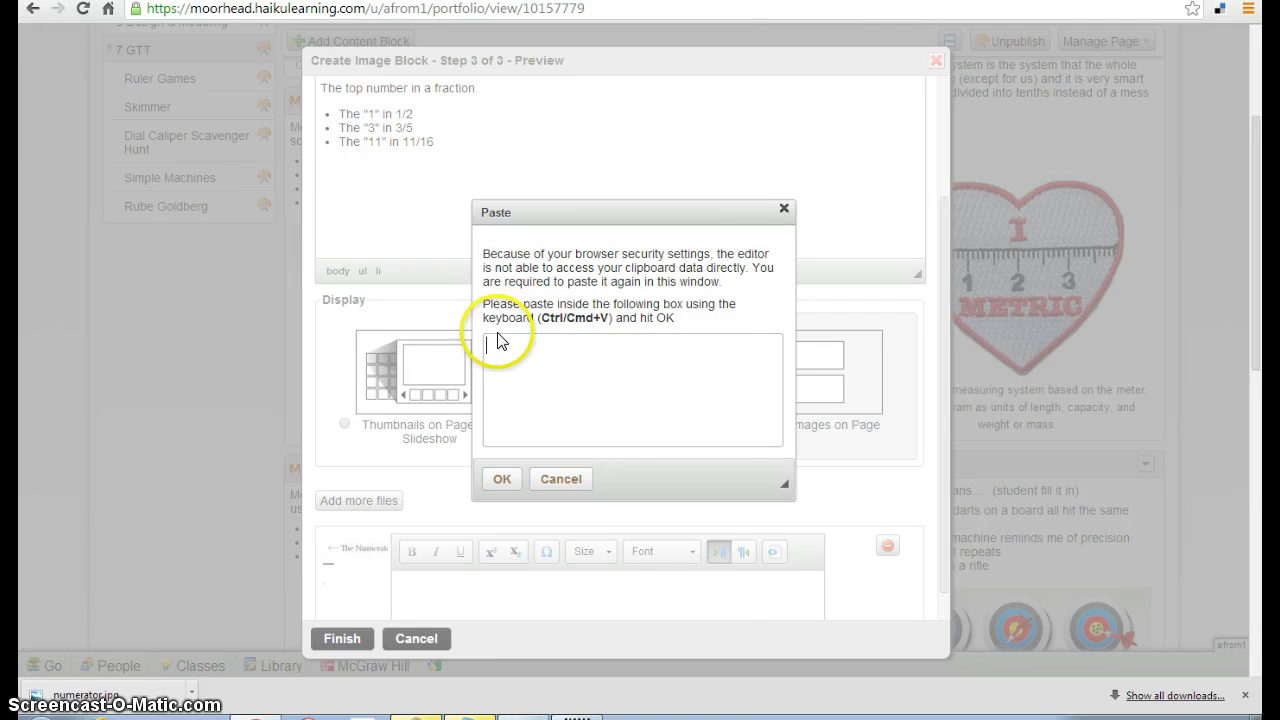
{"action": "right_click", "coordinate": [509, 361]}
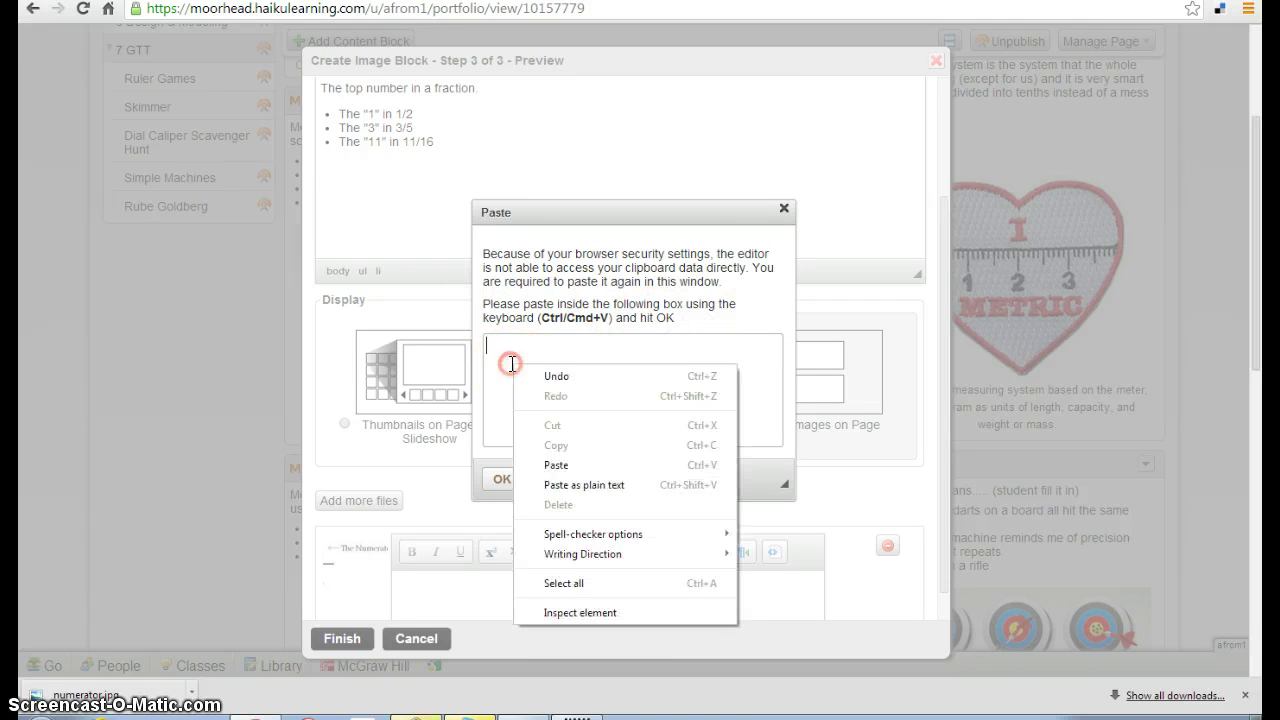
{"action": "left_click", "coordinate": [558, 465]}
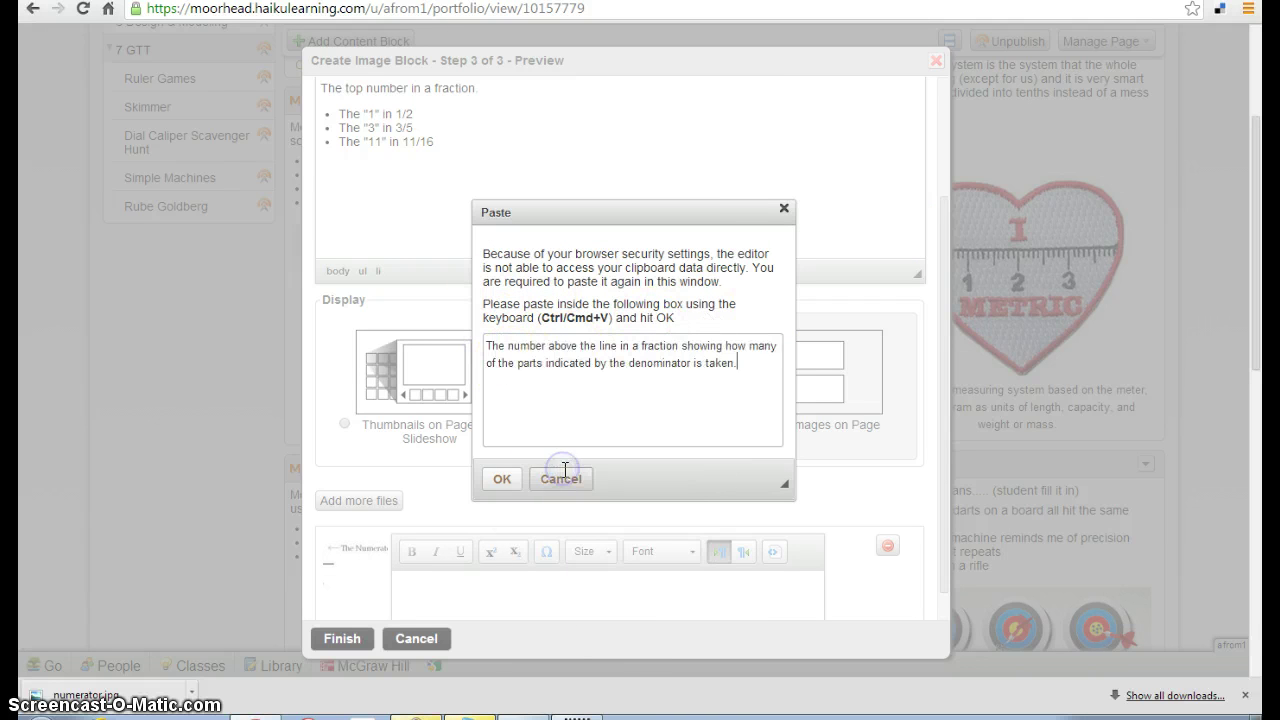
{"action": "left_click", "coordinate": [505, 480]}
{"action": "scroll", "coordinate": [530, 430], "scroll_direction": "down", "scroll_amount": 2}
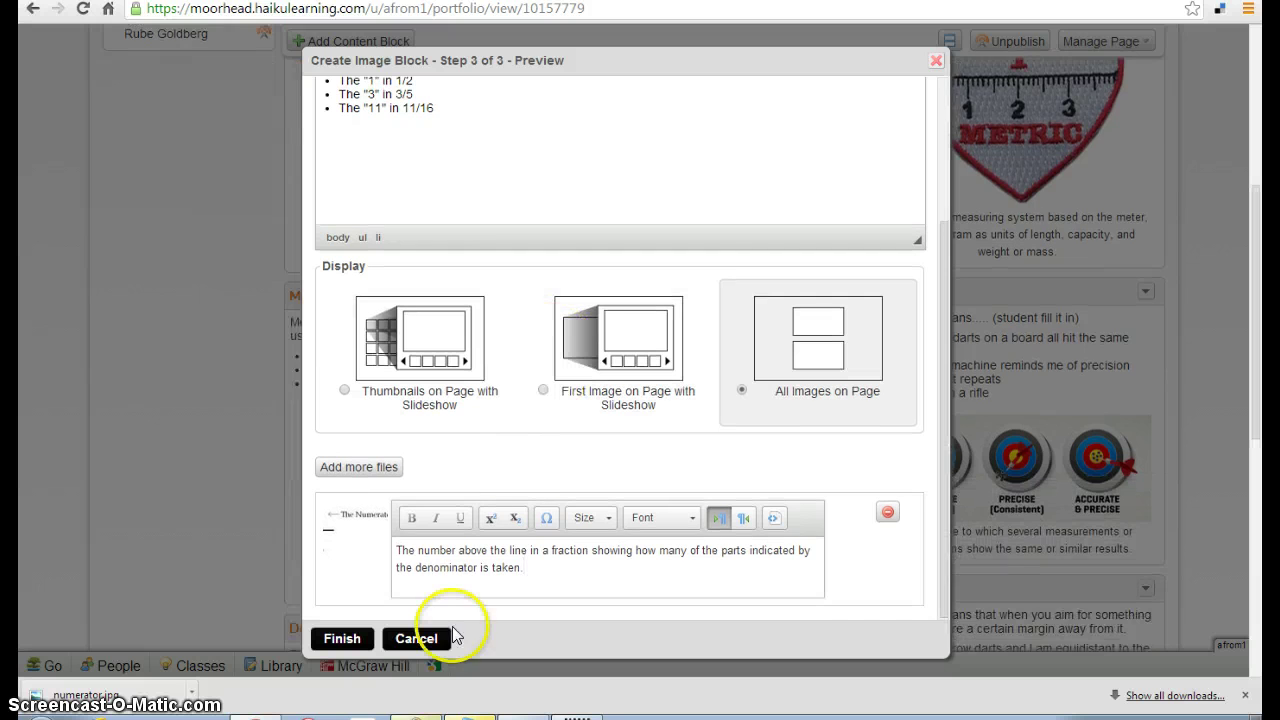
{"action": "scroll", "coordinate": [523, 443], "scroll_direction": "up", "scroll_amount": 5}
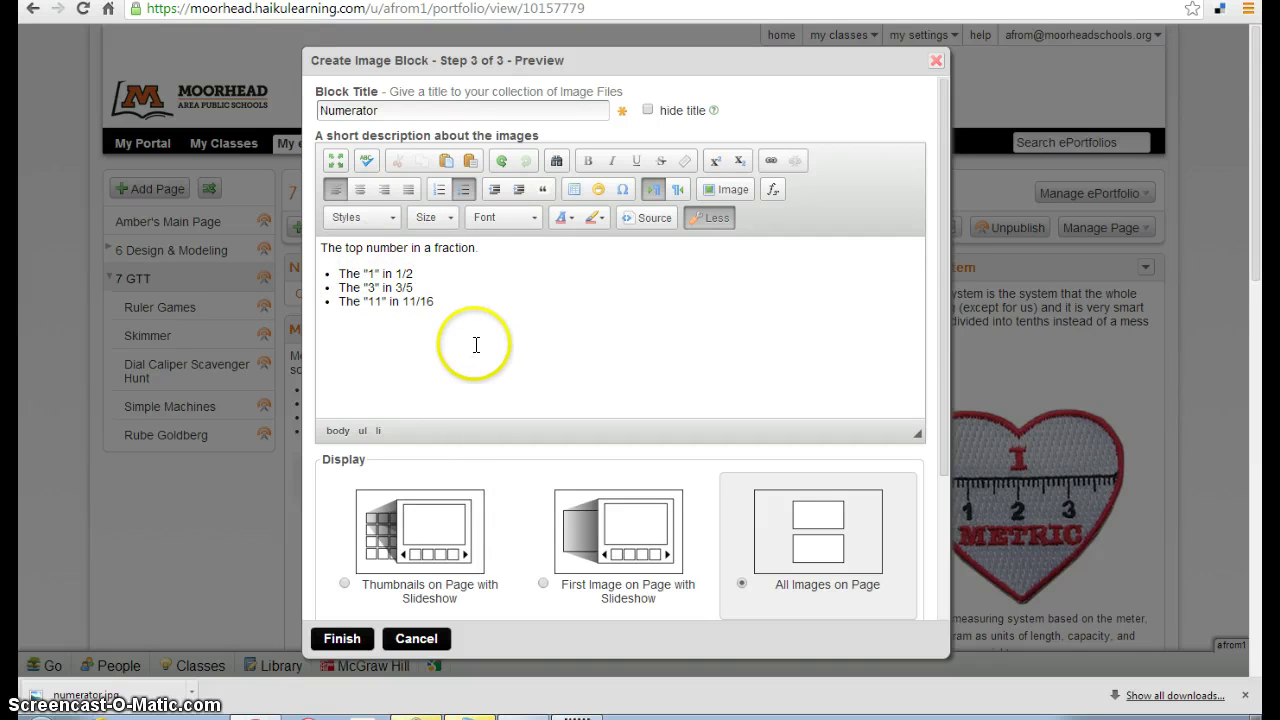
Step: Finish the Numerator image block with its three examples, 1/2 image and definition caption
{"action": "scroll", "coordinate": [476, 345], "scroll_direction": "down", "scroll_amount": 3}
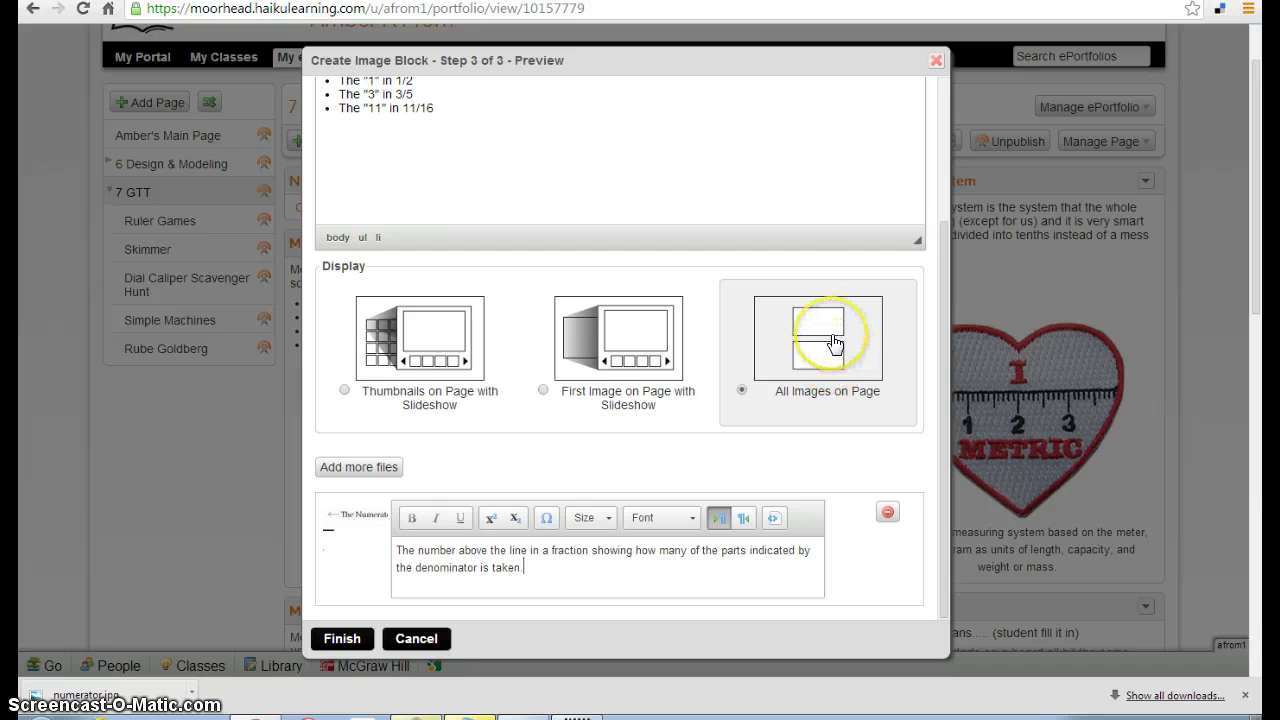
{"action": "scroll", "coordinate": [571, 360], "scroll_direction": "down", "scroll_amount": 3}
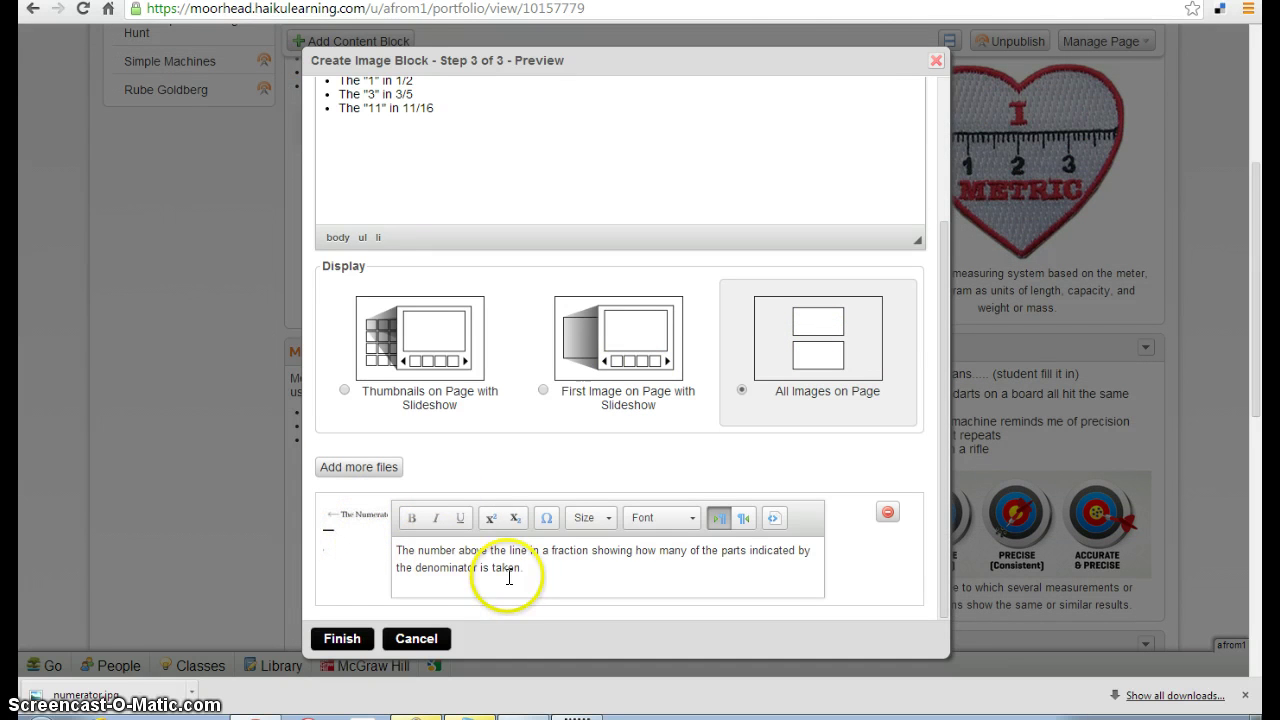
{"action": "left_click", "coordinate": [560, 579]}
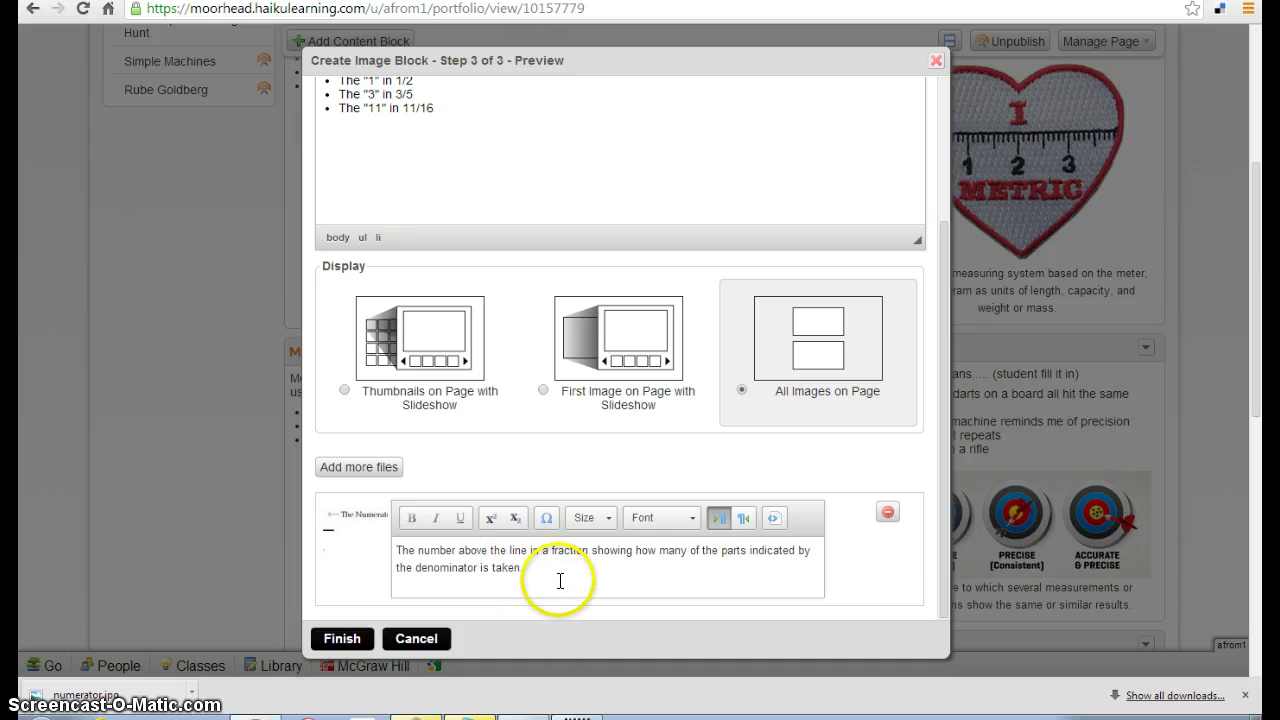
{"action": "left_click", "coordinate": [342, 640]}
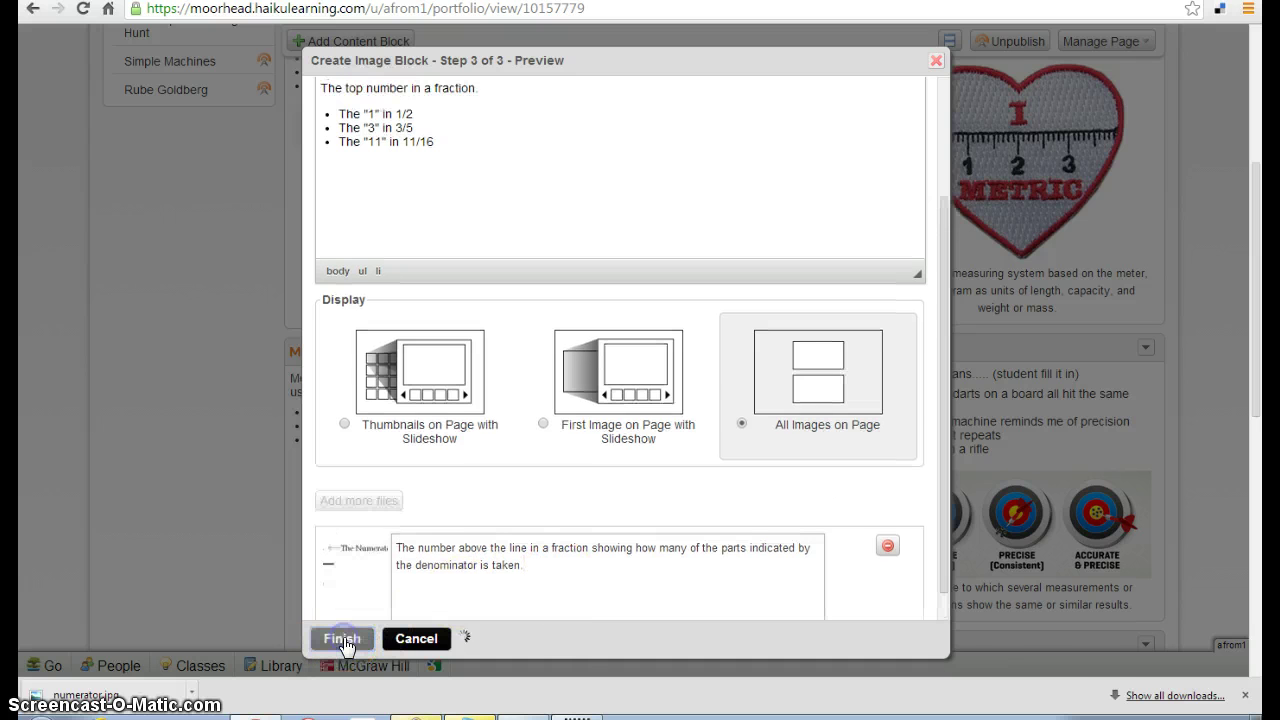
{"action": "scroll", "coordinate": [486, 251], "scroll_direction": "up", "scroll_amount": 4}
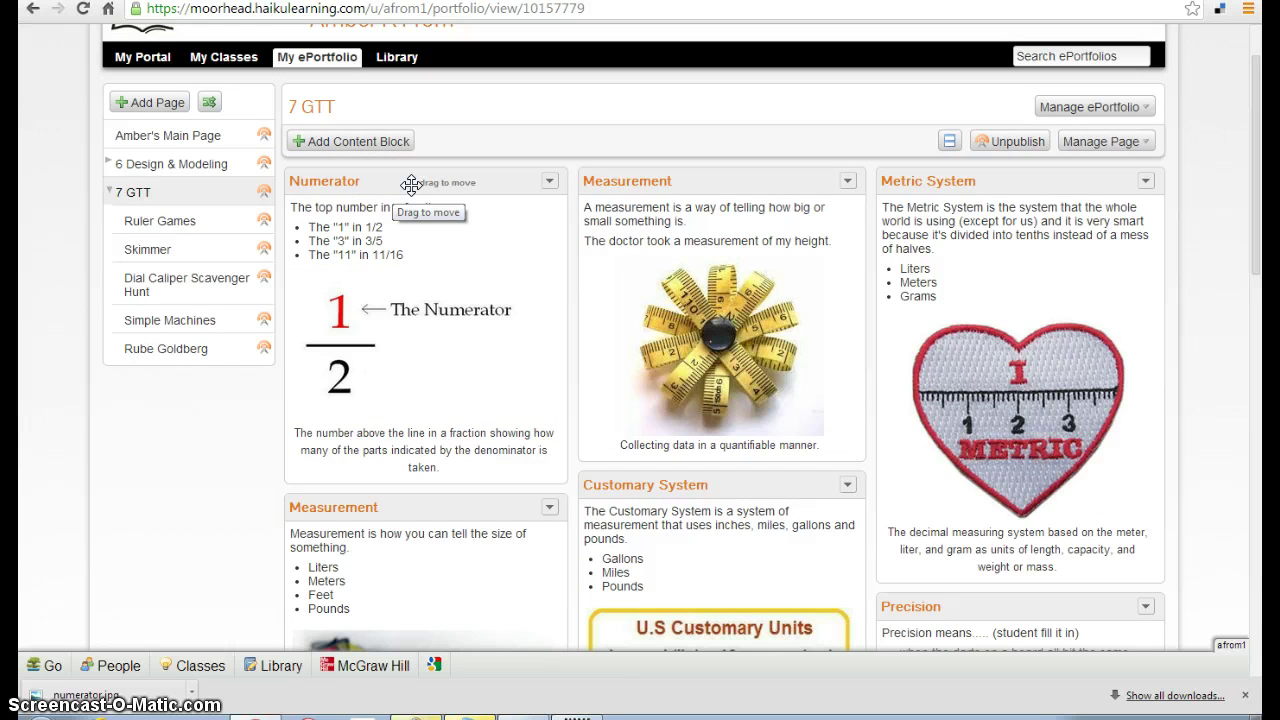
Step: Move the Numerator block to the top of the middle column, above the Measurement block
{"action": "left_click_drag", "start_coordinate": [451, 180], "coordinate": [708, 171]}
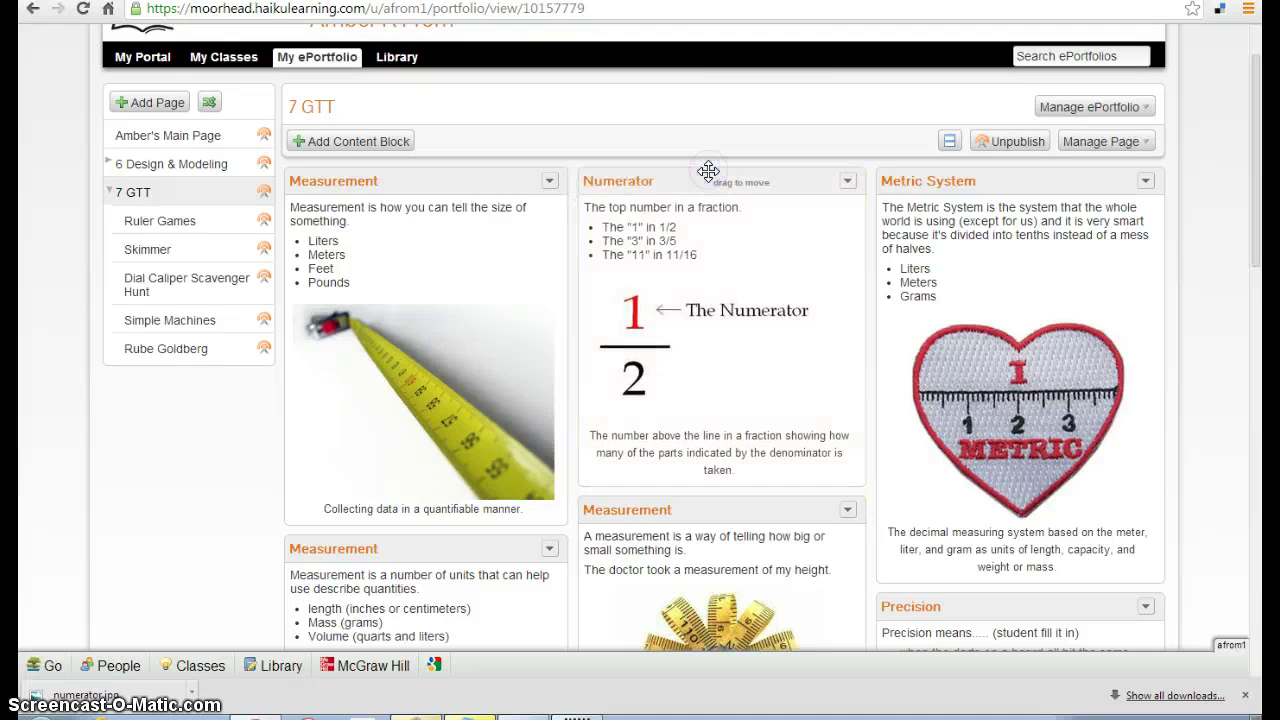
{"action": "left_click", "coordinate": [847, 183]}
Step: Open the Numerator block's Edit Image Block window and scroll down to its caption
{"action": "left_click", "coordinate": [826, 198]}
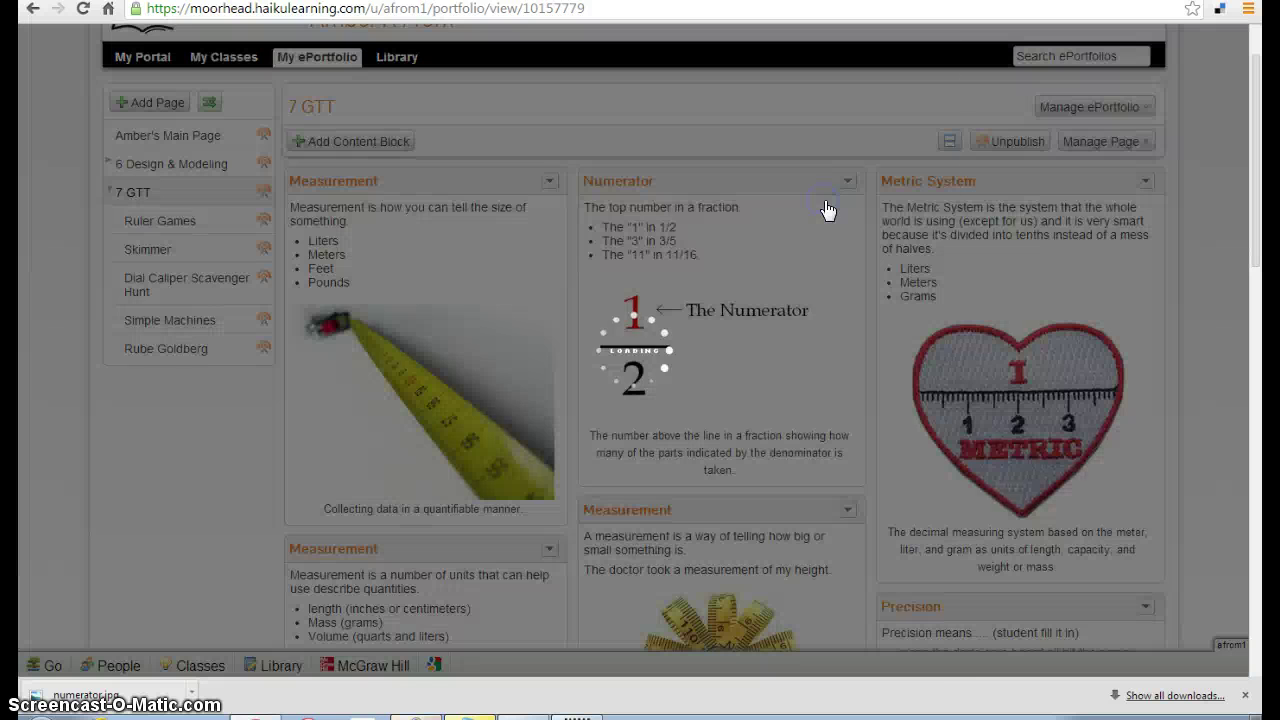
{"action": "scroll", "coordinate": [563, 231], "scroll_direction": "down", "scroll_amount": 2}
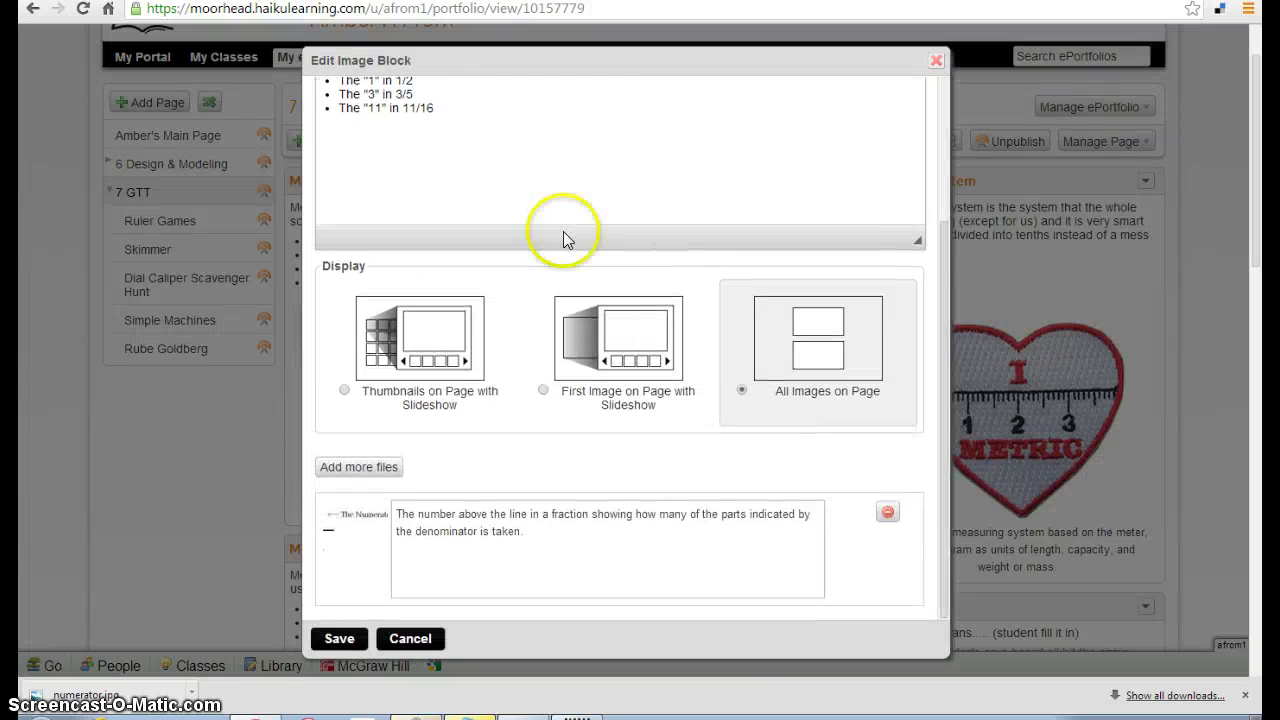
{"action": "scroll", "coordinate": [560, 540], "scroll_direction": "down", "scroll_amount": 3}
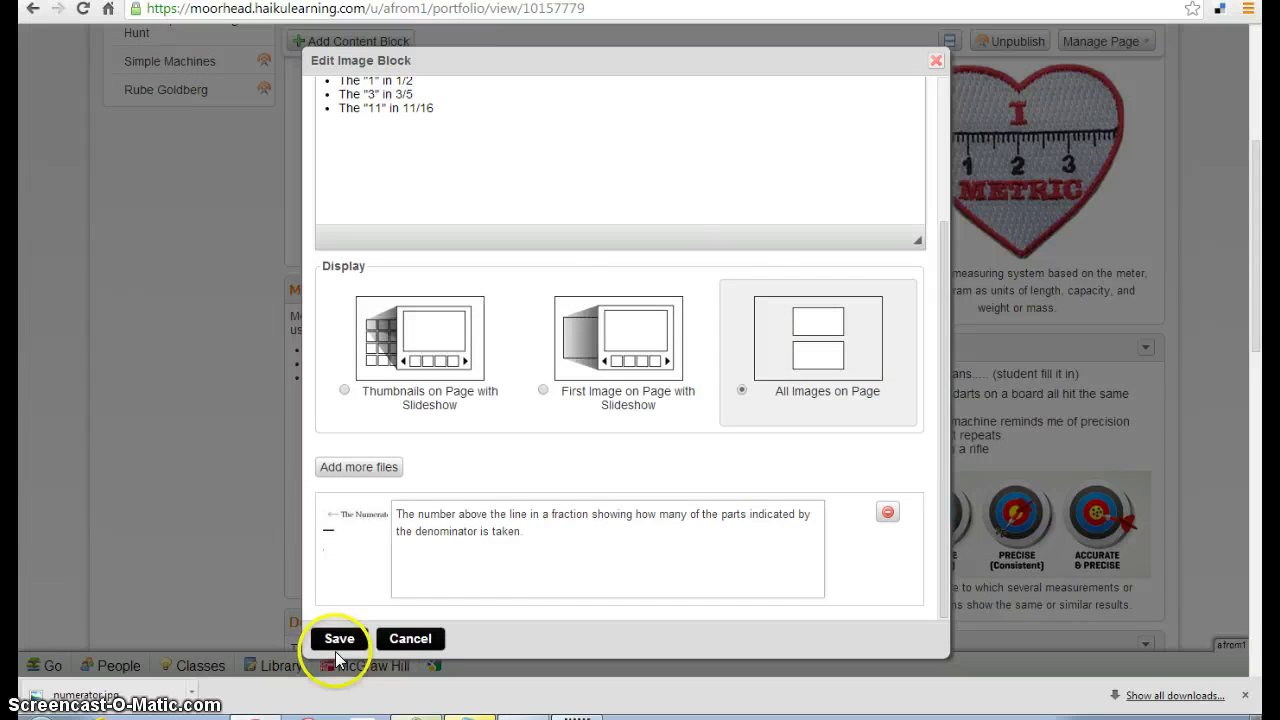